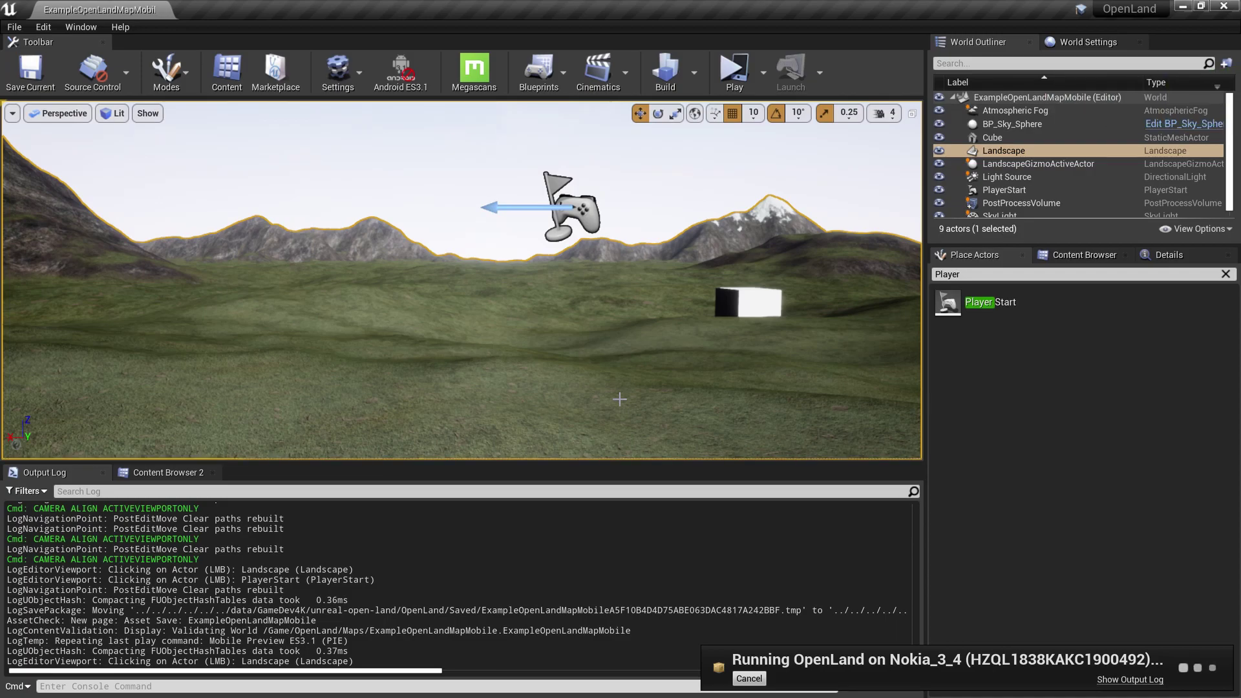
Look around the landscape in the editor and in the game running on the Nokia 3.4 to examine its performance statistics
right_click_drag(619, 399, 731, 397)
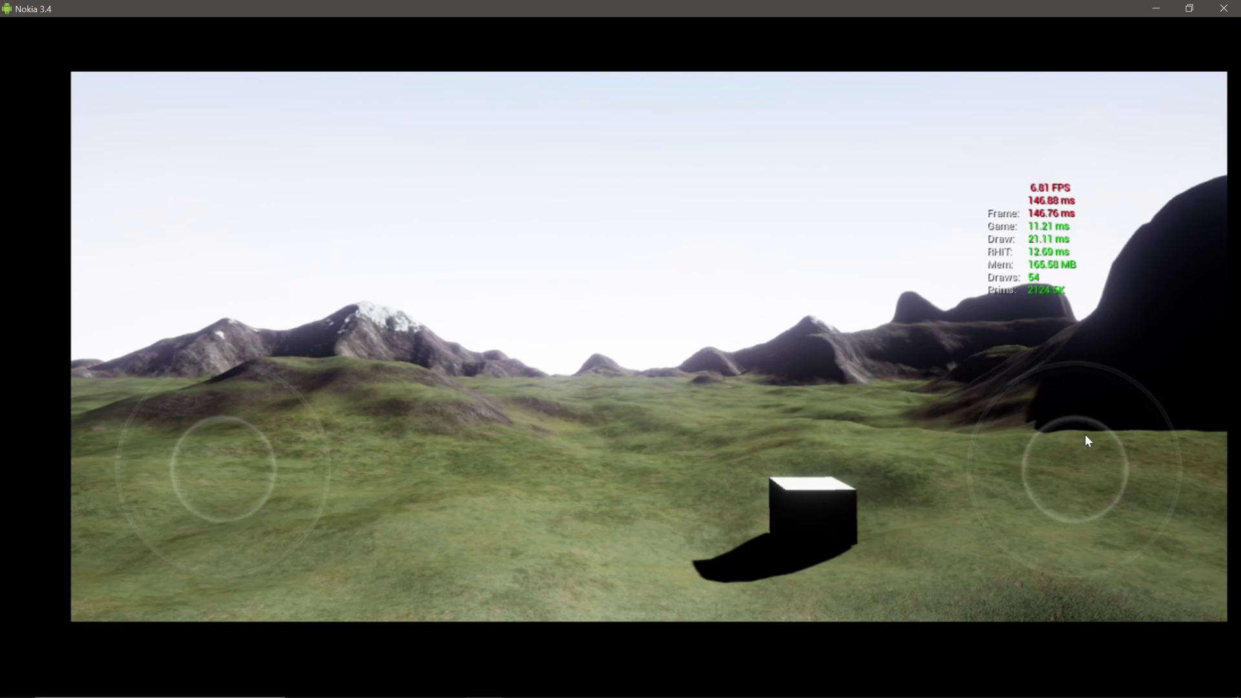
left_click_drag(1073, 404, 1072, 380)
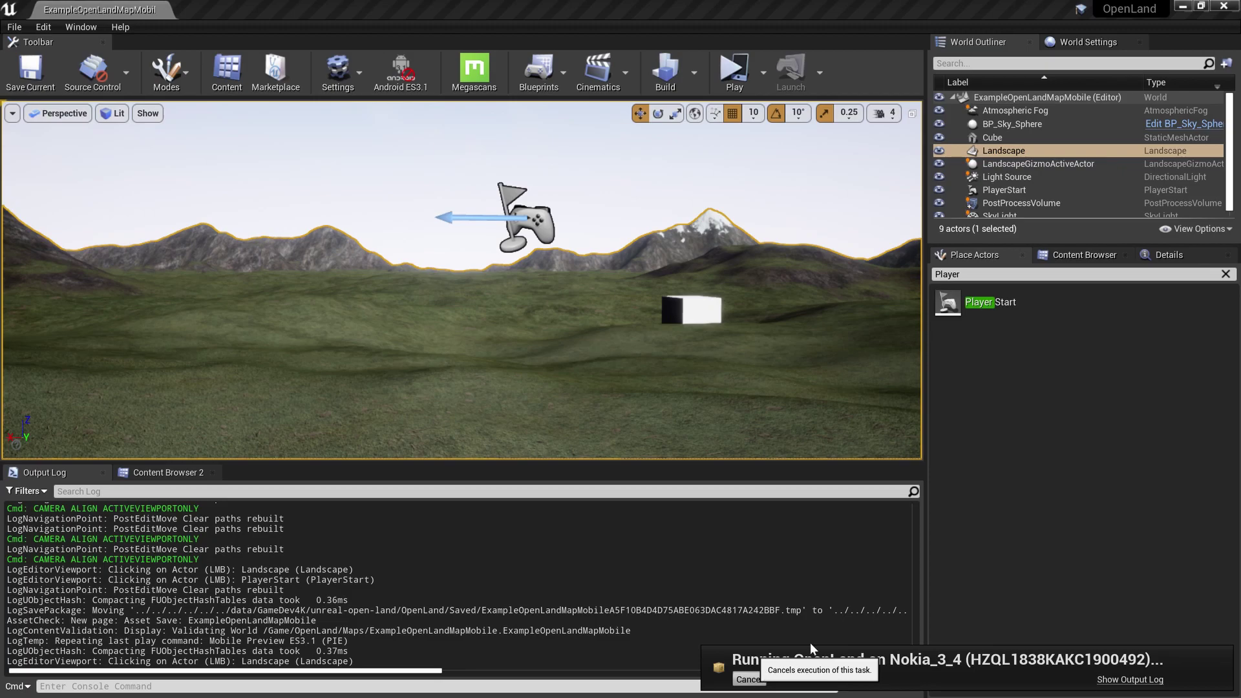
Open the level blueprint to review it
left_click(538, 72)
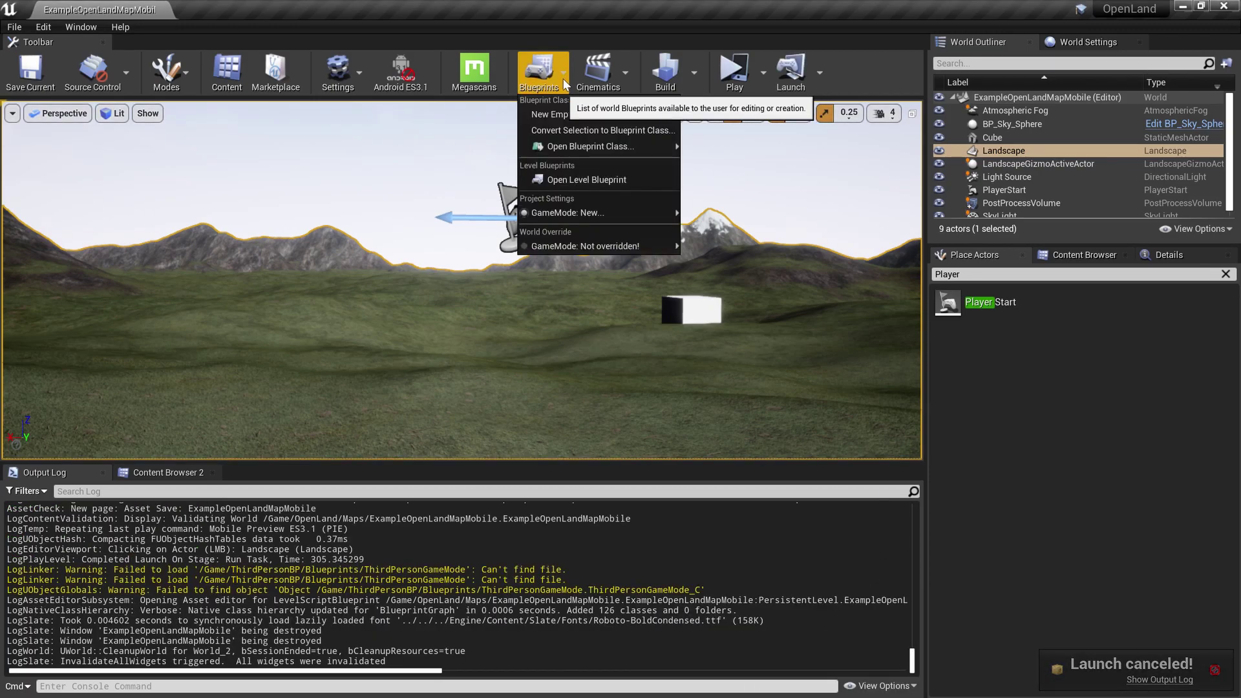
left_click(576, 181)
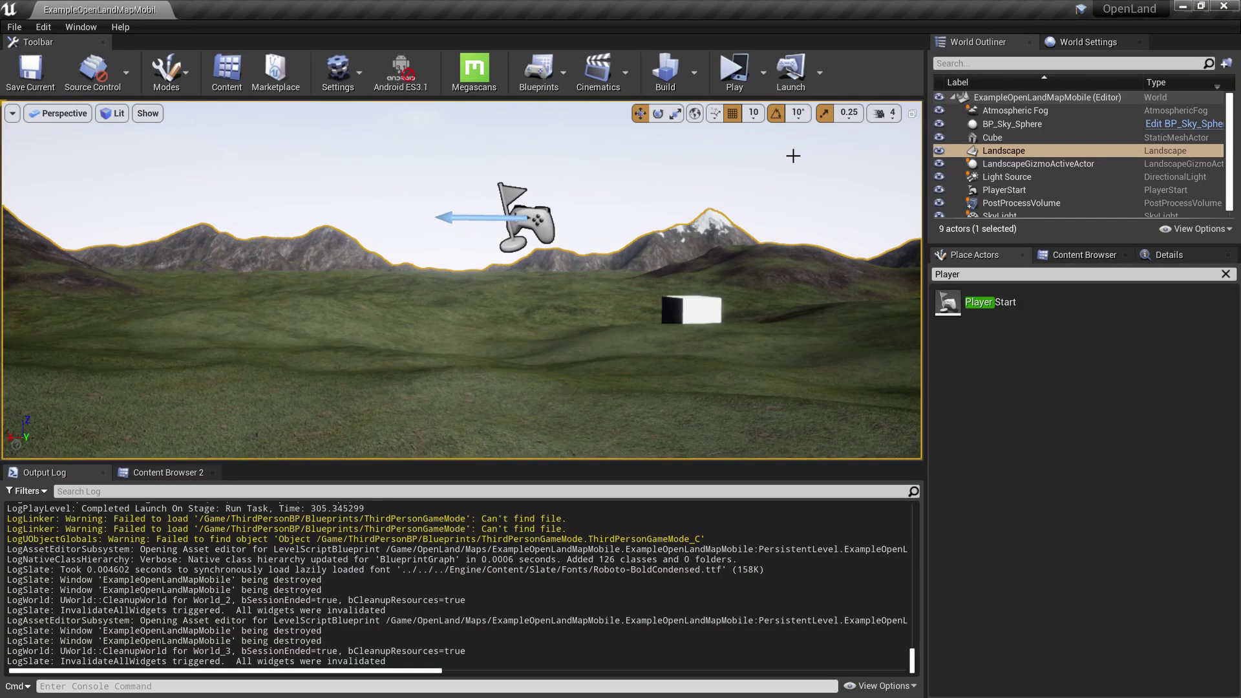
Close the extra Content Browser beside the Details and reset the Landscape actor's Landscape Material to None
middle_click(1101, 252)
left_click(1009, 151)
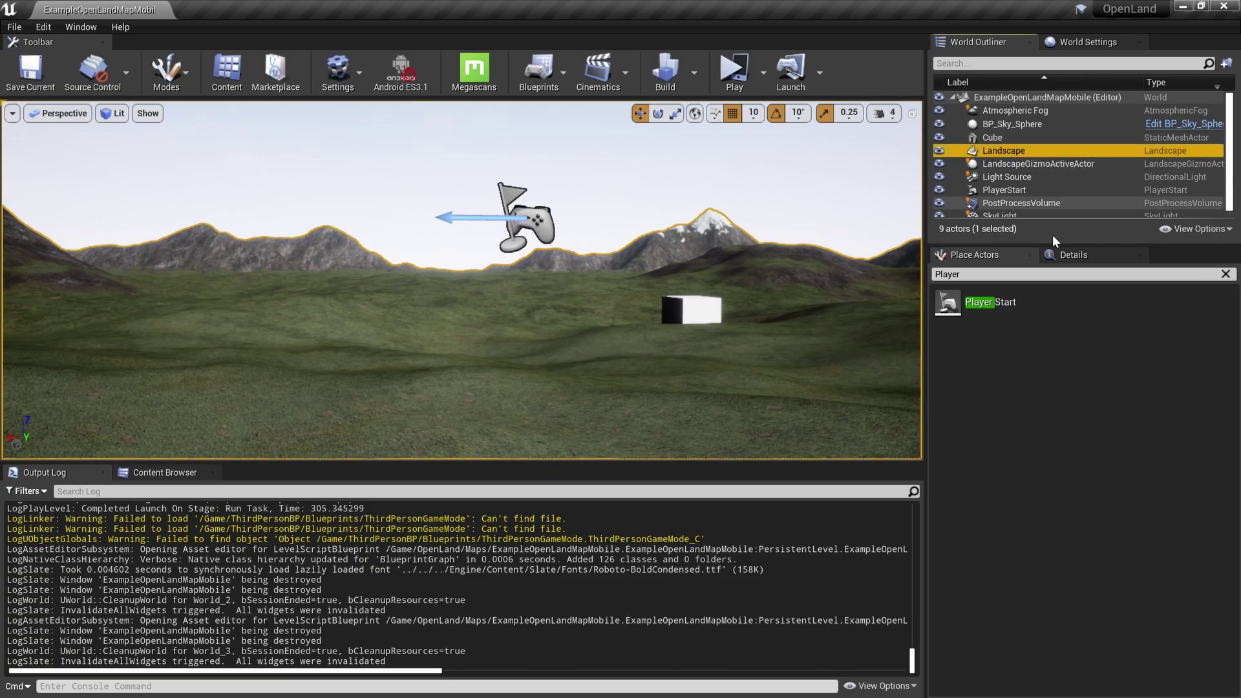
left_click(1079, 255)
scroll(1085, 418, "down", 3)
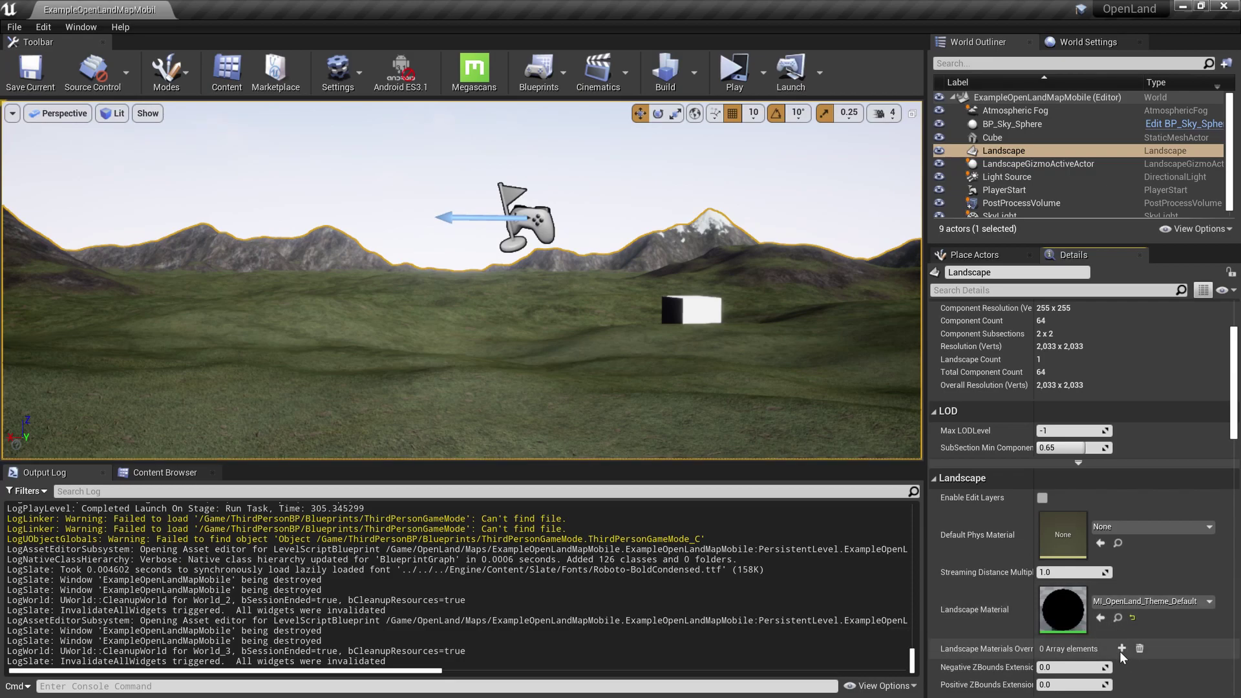
left_click(1131, 619)
right_click_drag(788, 349, 777, 345)
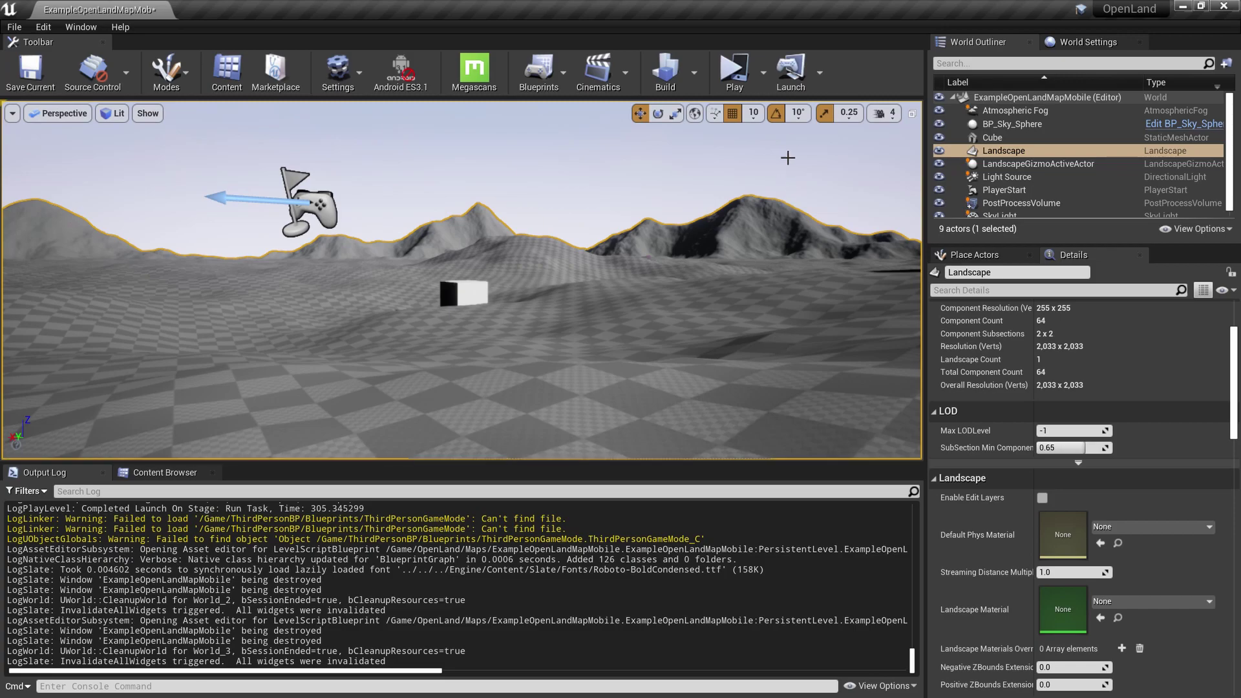
Launch the game on the connected Nokia 3.4, saving the modified ExampleOpenLandMapMobile level
left_click(791, 69)
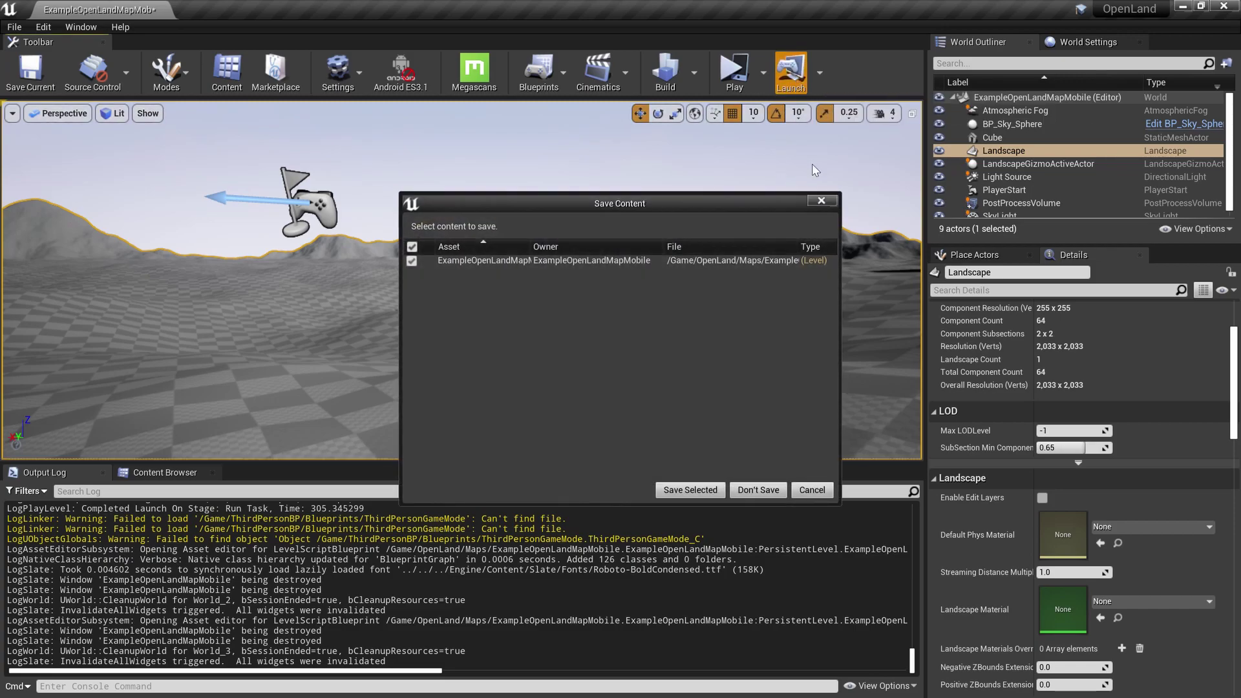
left_click(688, 493)
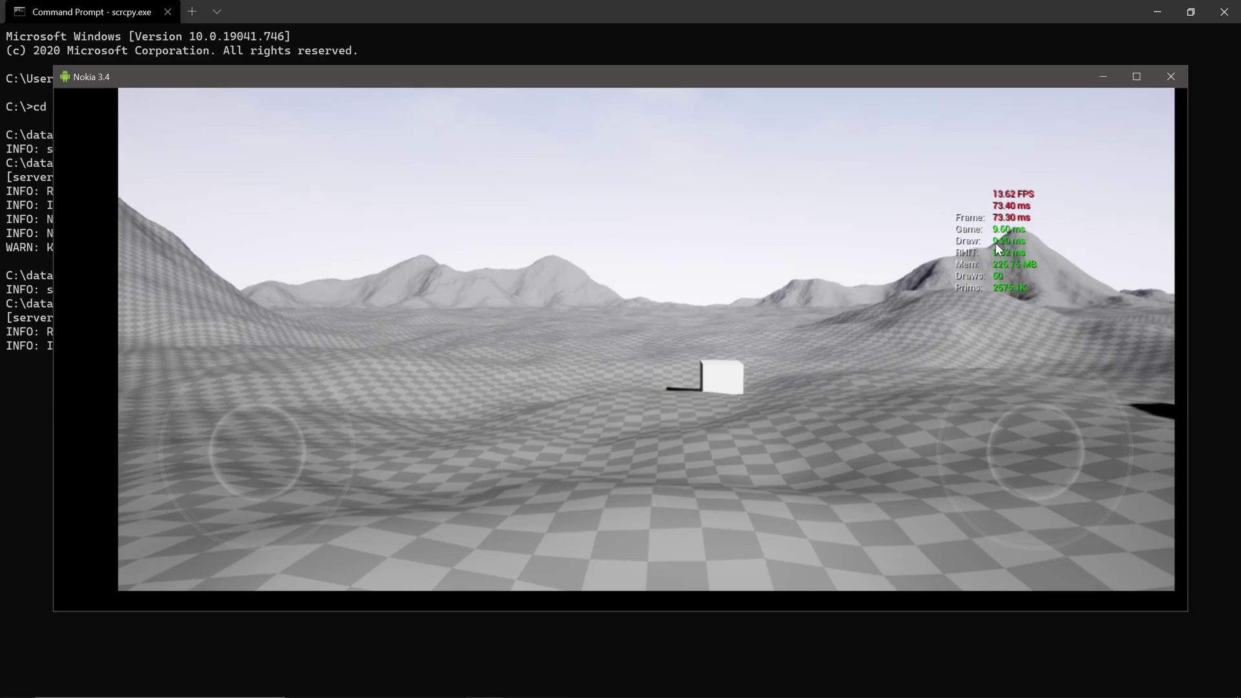
Move through the untextured landscape on the phone and examine the frame rate and primitive statistics
left_click_drag(271, 428, 257, 352)
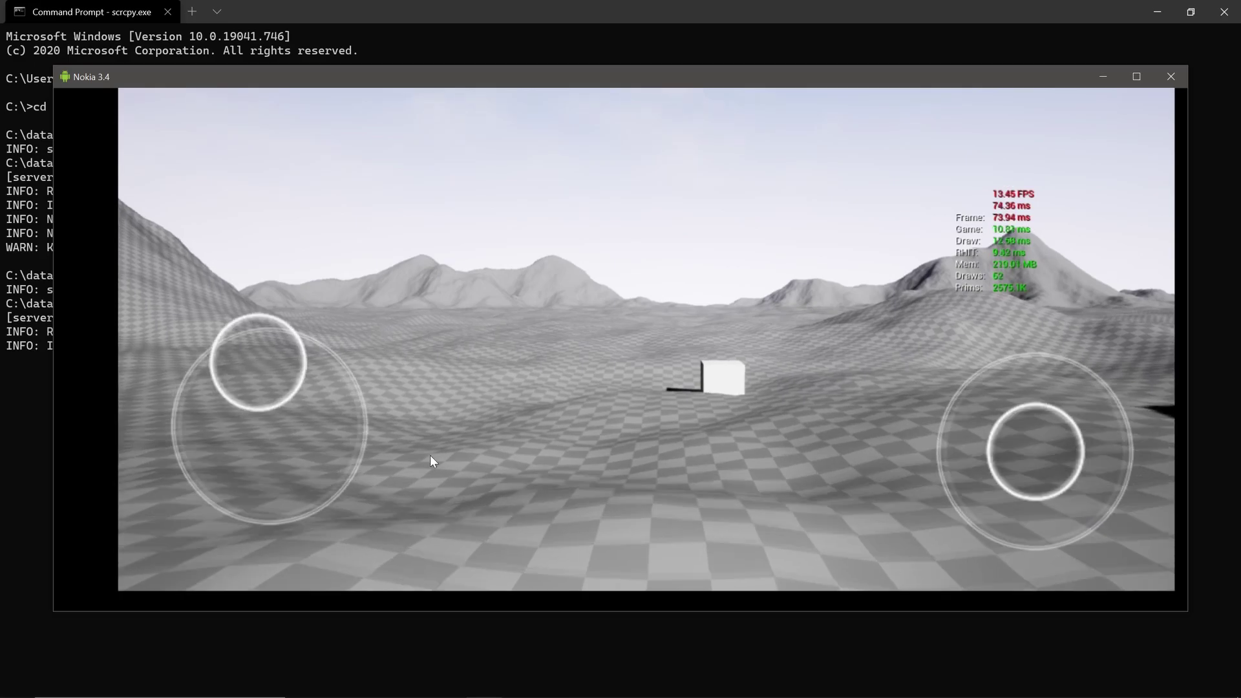
left_click(276, 327)
left_click_drag(274, 324, 270, 365)
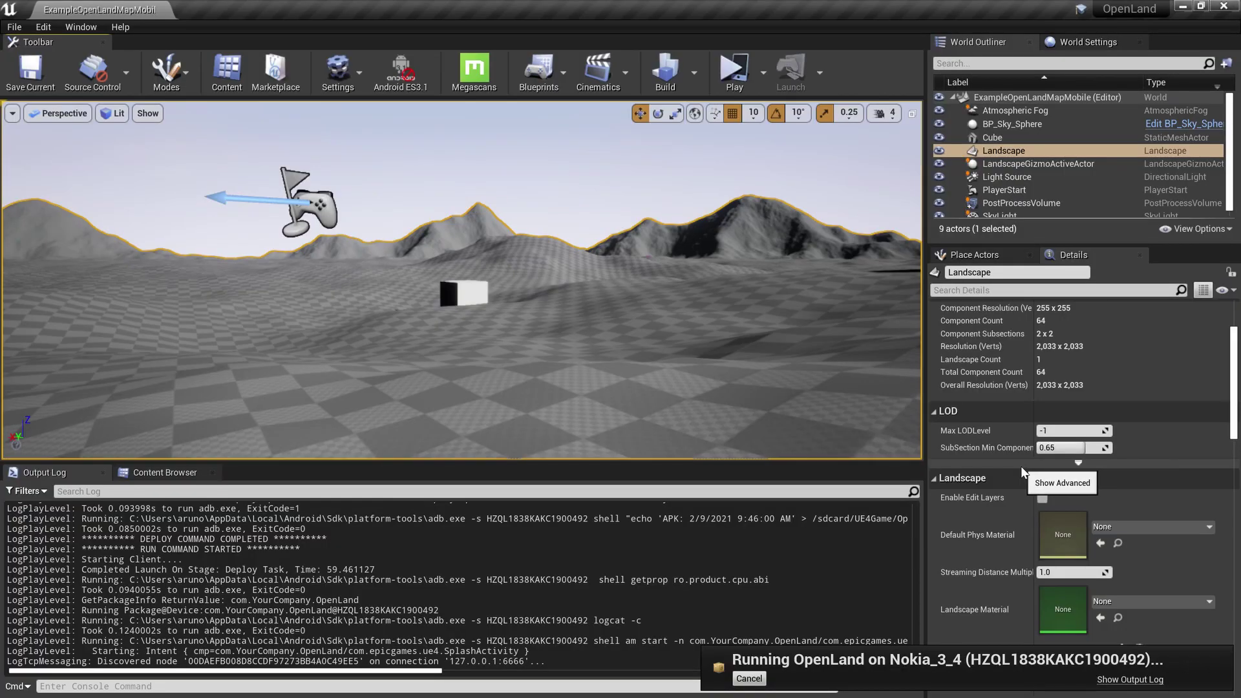
Review the Landscape actor's resolution information and filter its details by "LOD"
left_click(1042, 150)
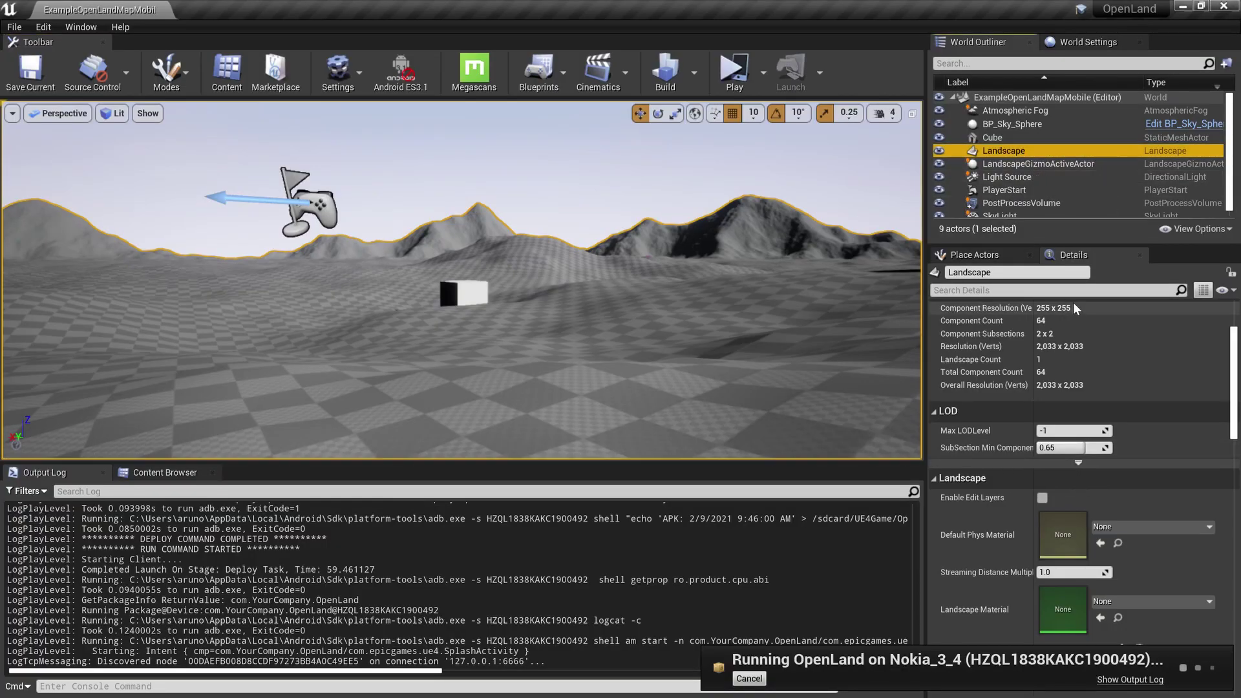
scroll(1059, 348, "down", 3)
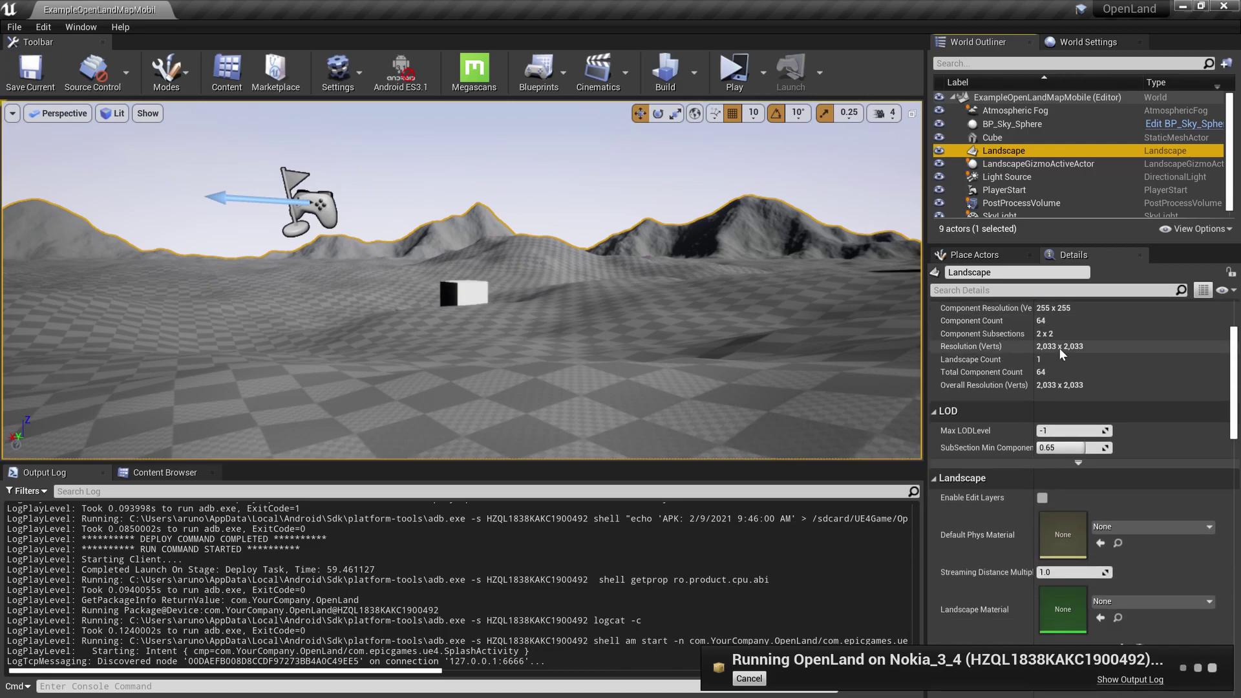
scroll(1034, 330, "up", 2)
left_click(1035, 290)
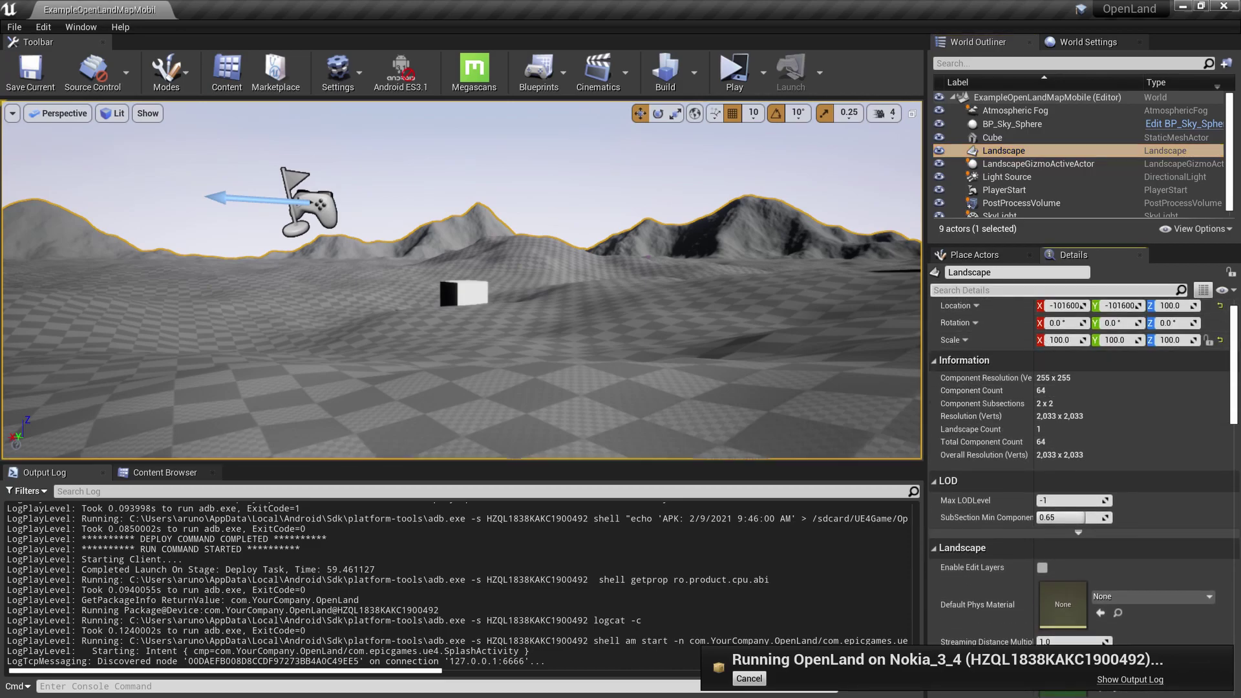
type("LOD")
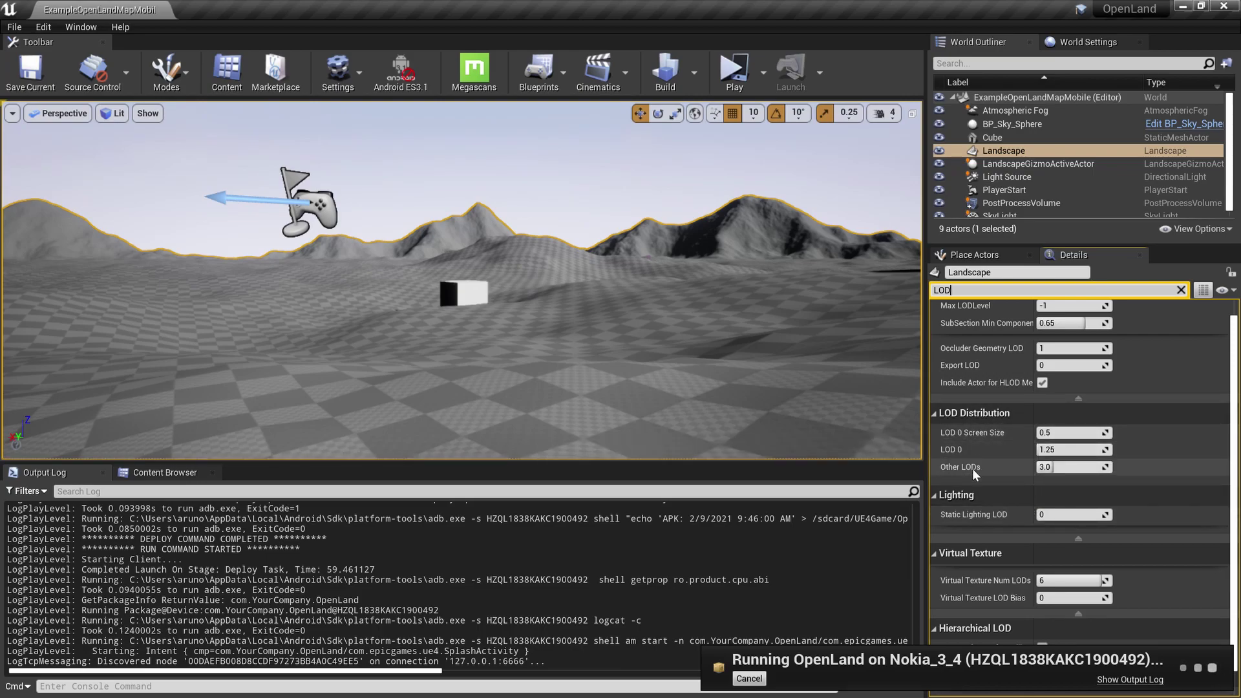
Raise the landscape's LOD 0 Screen Size to 10.0 and compare the near and distant terrain detail
left_click(760, 400)
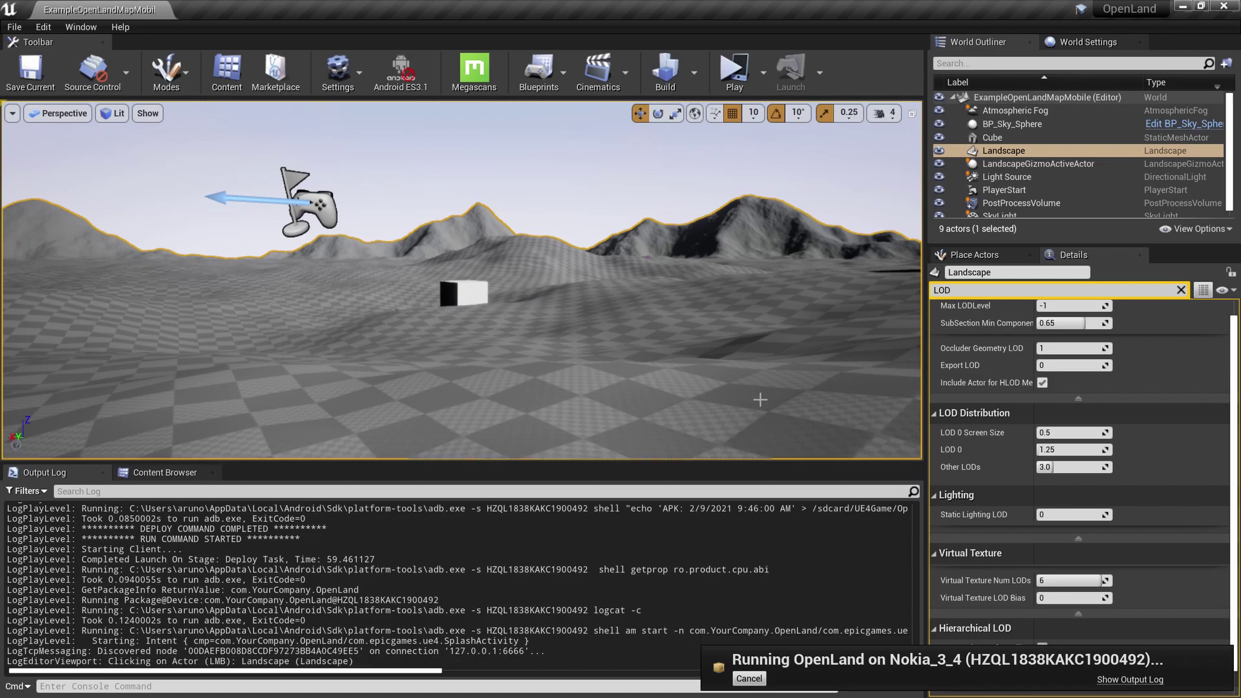
right_click_drag(831, 396, 653, 378)
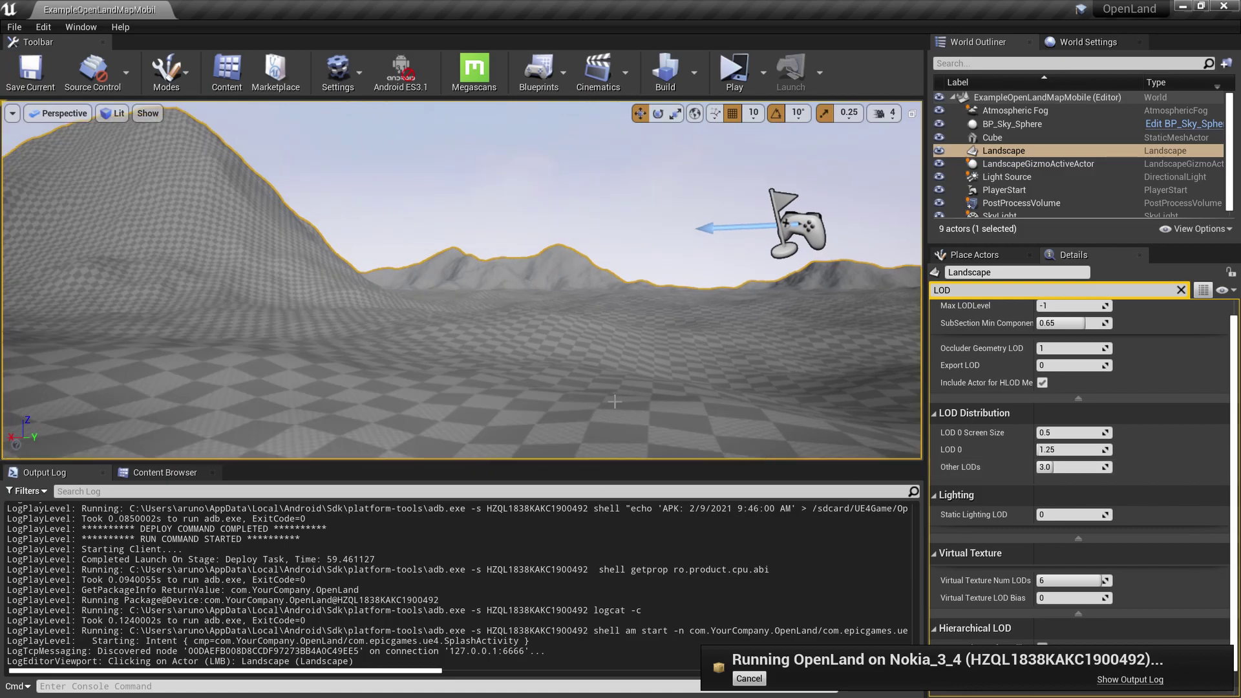
right_click_drag(674, 419, 615, 401)
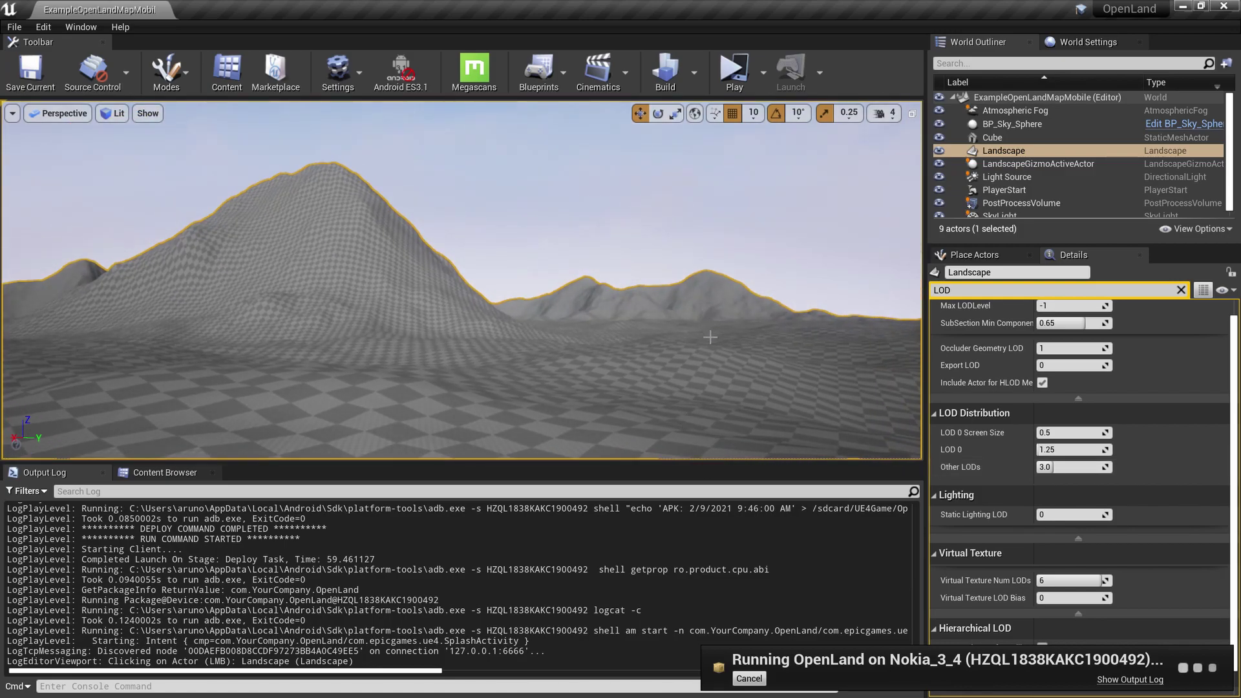
right_click_drag(716, 400, 792, 410)
left_click_drag(1062, 436, 1111, 433)
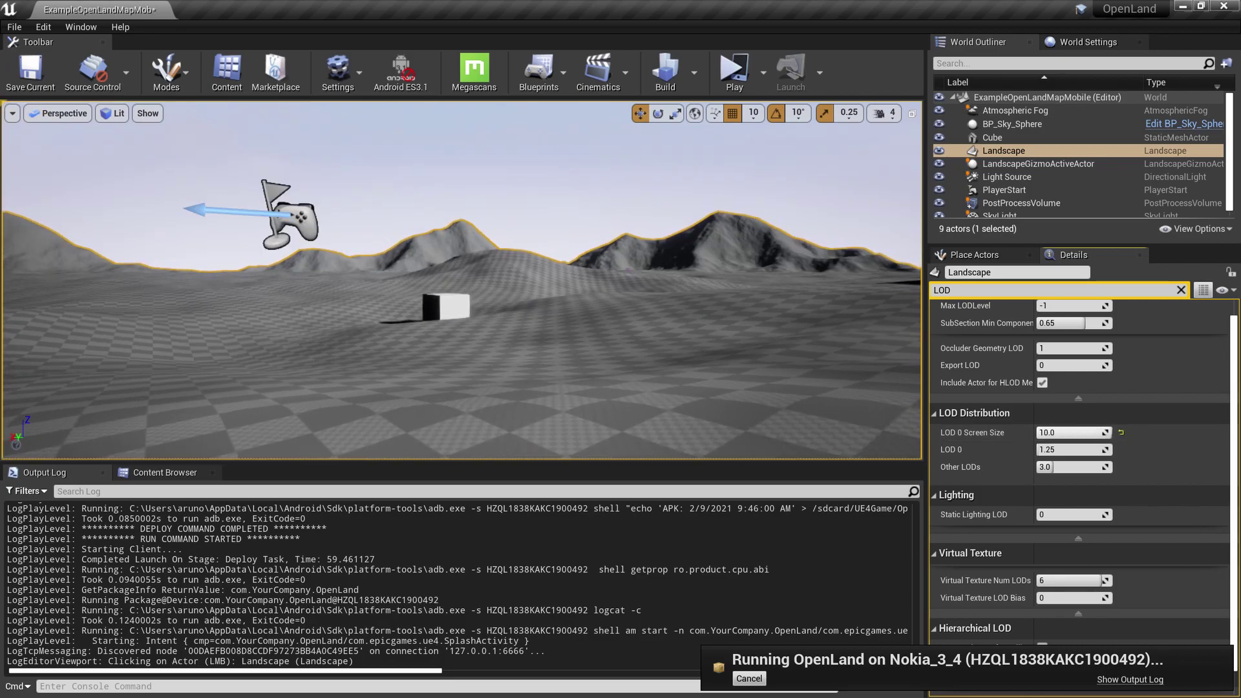
mouse_move(725, 352)
right_mouse_down()
mouse_move(522, 350)
mouse_move(725, 351)
right_mouse_up()
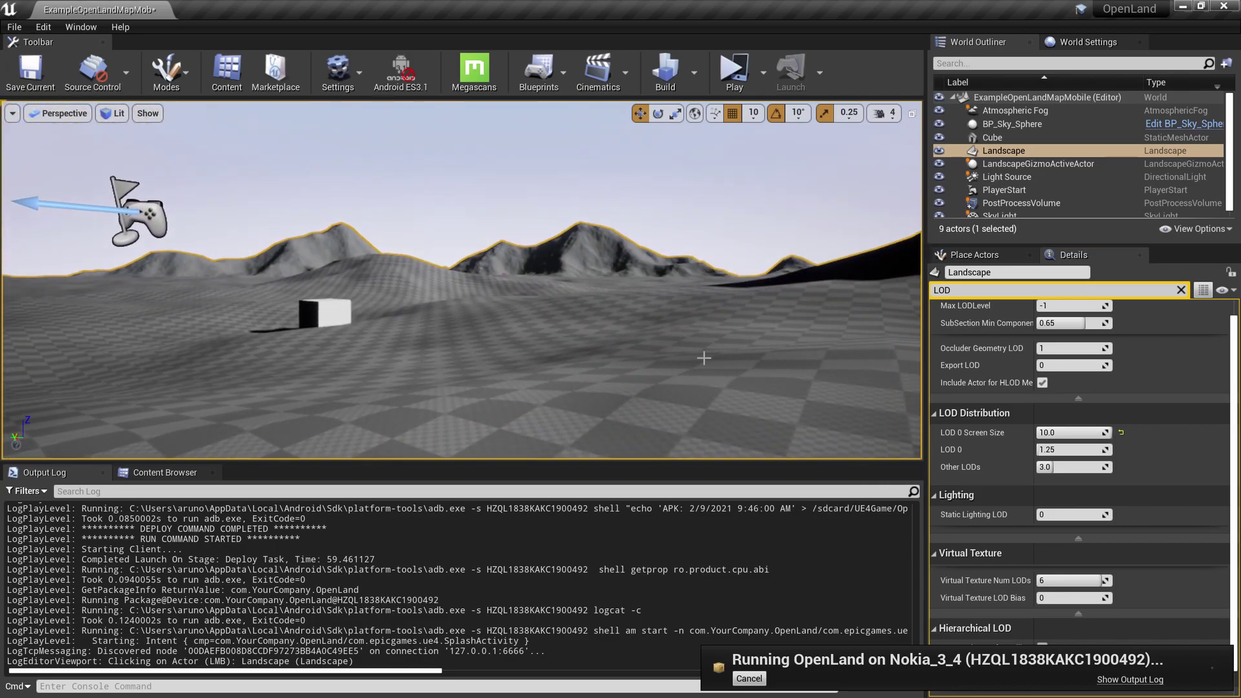
left_click(675, 247)
right_click_drag(720, 273, 73, 263)
right_click_drag(460, 280, 744, 267)
left_click_drag(692, 255, 695, 258)
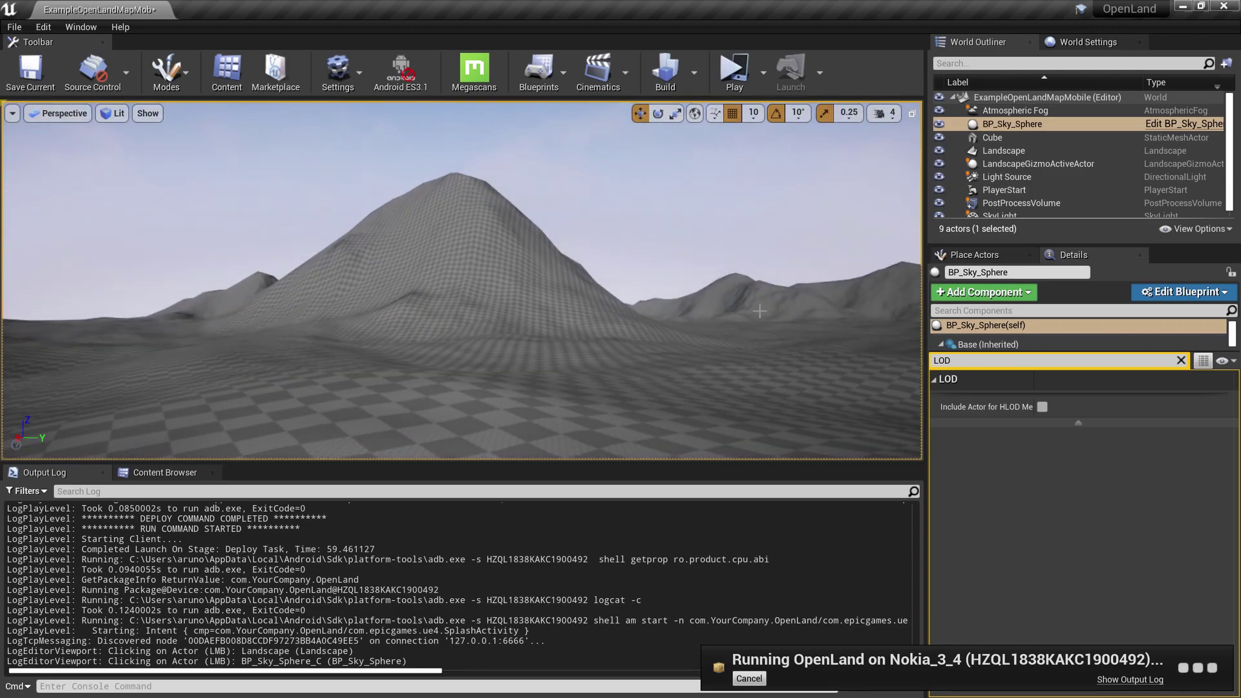
Reselect the Landscape and reduce its LOD 0 Screen Size to 6.800001 while checking the terrain shape
left_click(1029, 151)
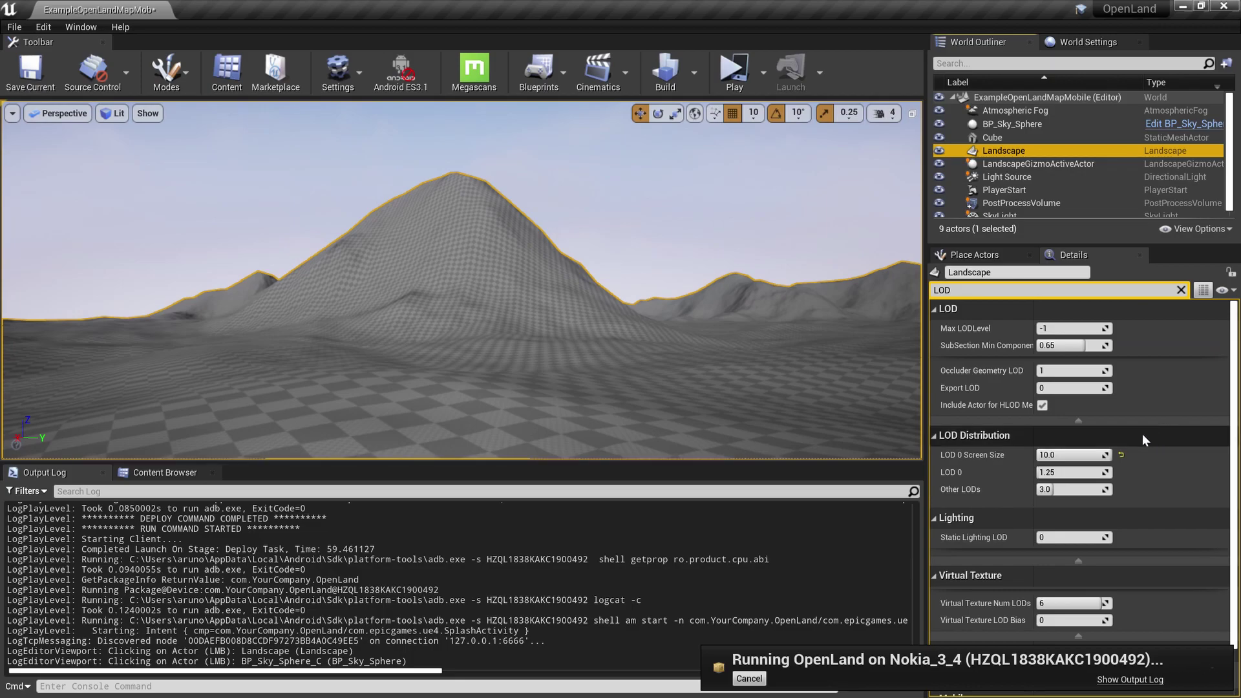
mouse_move(1093, 454)
left_mouse_down()
mouse_move(1061, 455)
mouse_move(1073, 454)
left_mouse_up()
right_click_drag(688, 343, 333, 329)
right_click_drag(644, 329, 579, 328)
left_click_drag(1090, 455, 1083, 454)
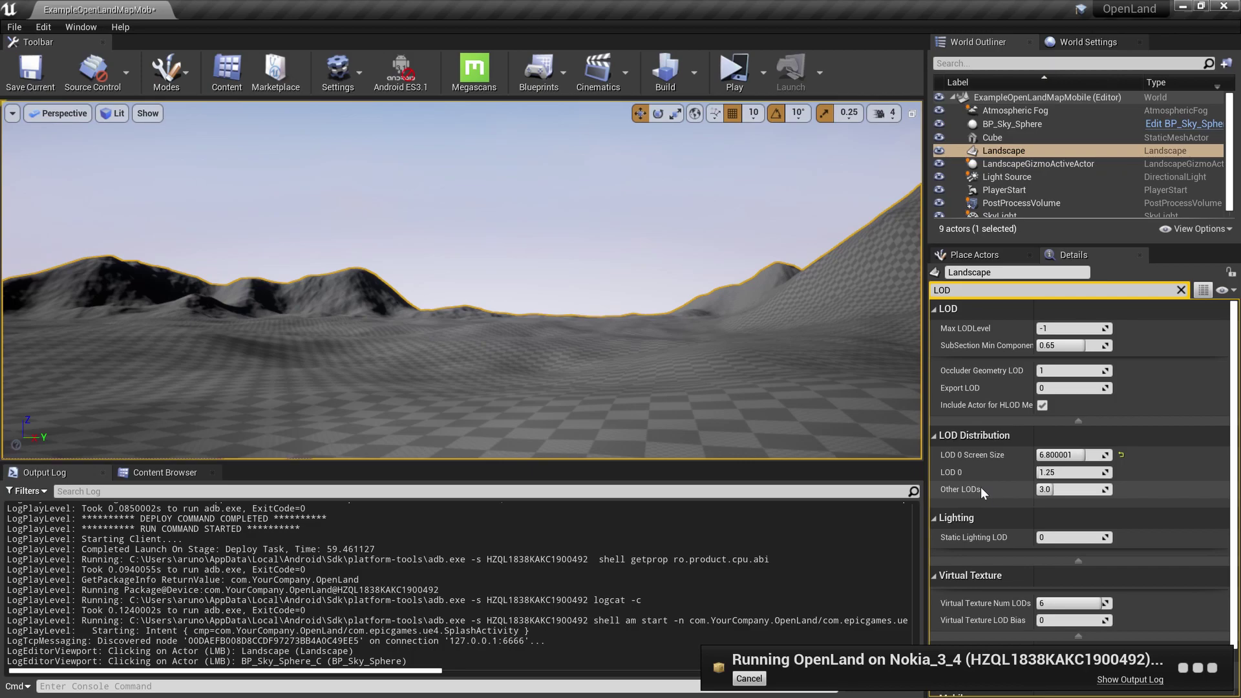
Lower the landscape's Other LODs distribution to 1.8 and inspect the large mountain up close
mouse_move(970, 493)
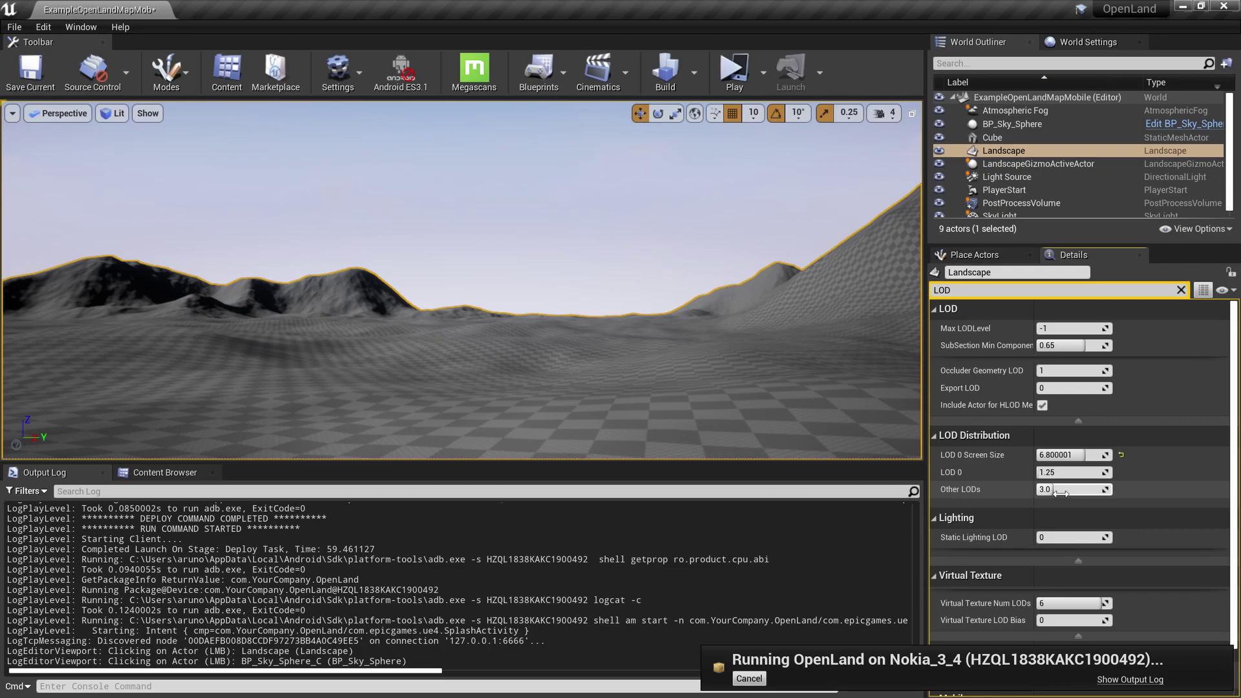
mouse_move(1061, 494)
left_mouse_down()
mouse_move(1042, 494)
mouse_move(1070, 489)
mouse_move(1042, 489)
left_mouse_up()
right_click_drag(623, 255, 673, 200)
key("w")
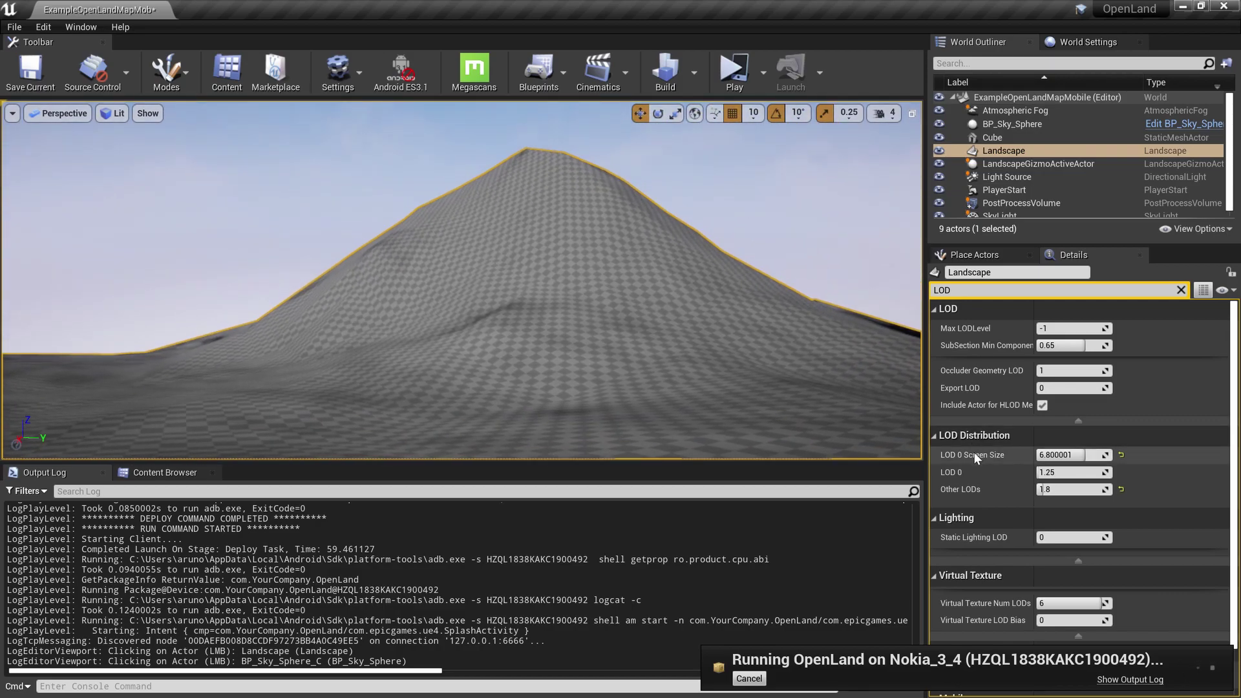
Set the landscape's Other LODs distribution to 2.8 and look over the surrounding mountains
left_click_drag(1043, 489, 1076, 491)
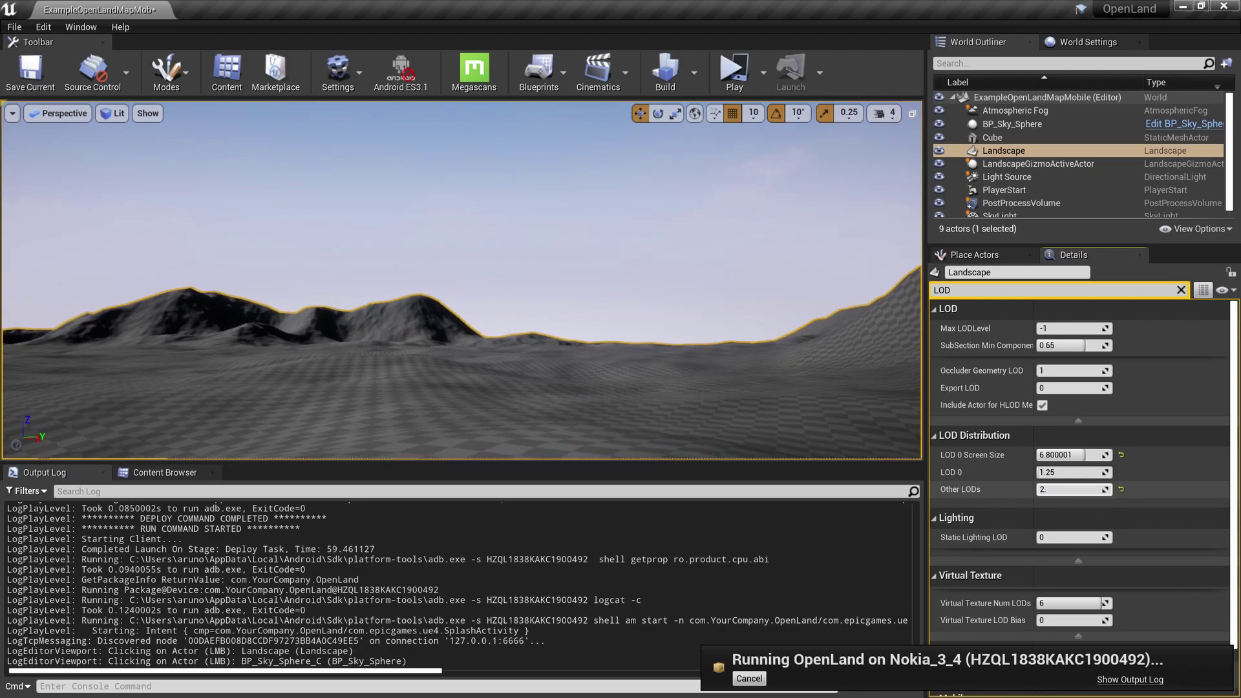
scroll(788, 364, "up", 5)
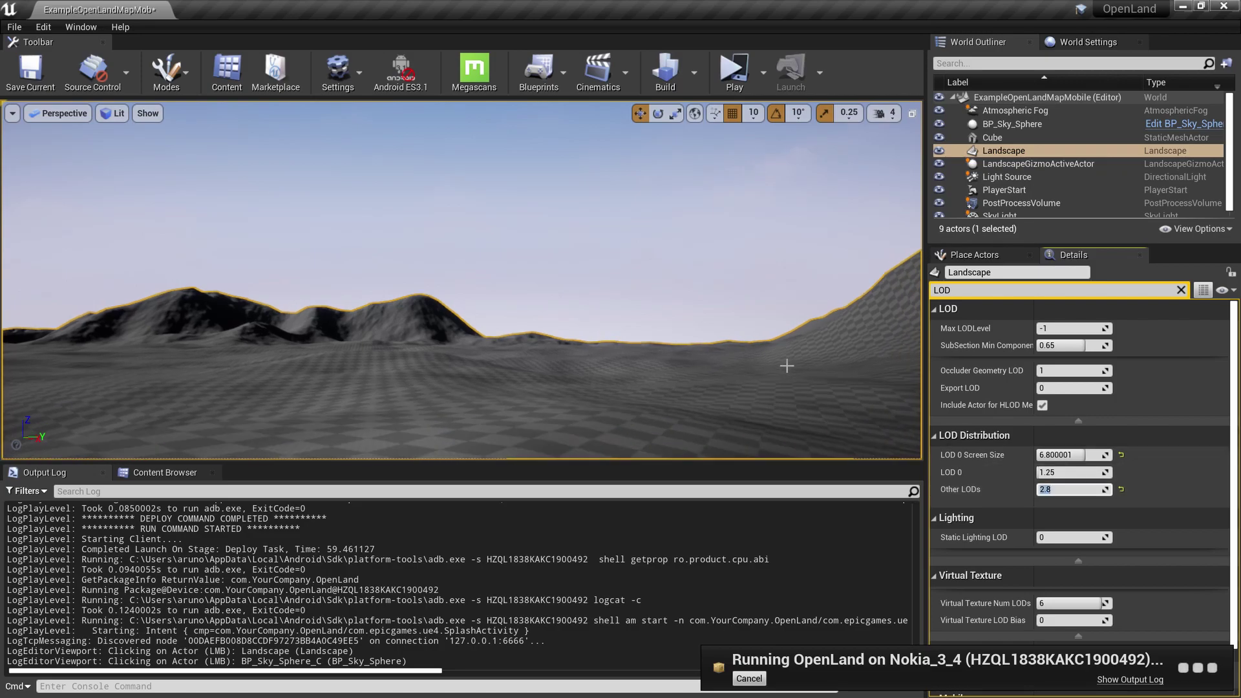
right_click_drag(748, 361, 517, 375)
right_click_drag(793, 308, 695, 307)
right_click_drag(856, 274, 791, 274)
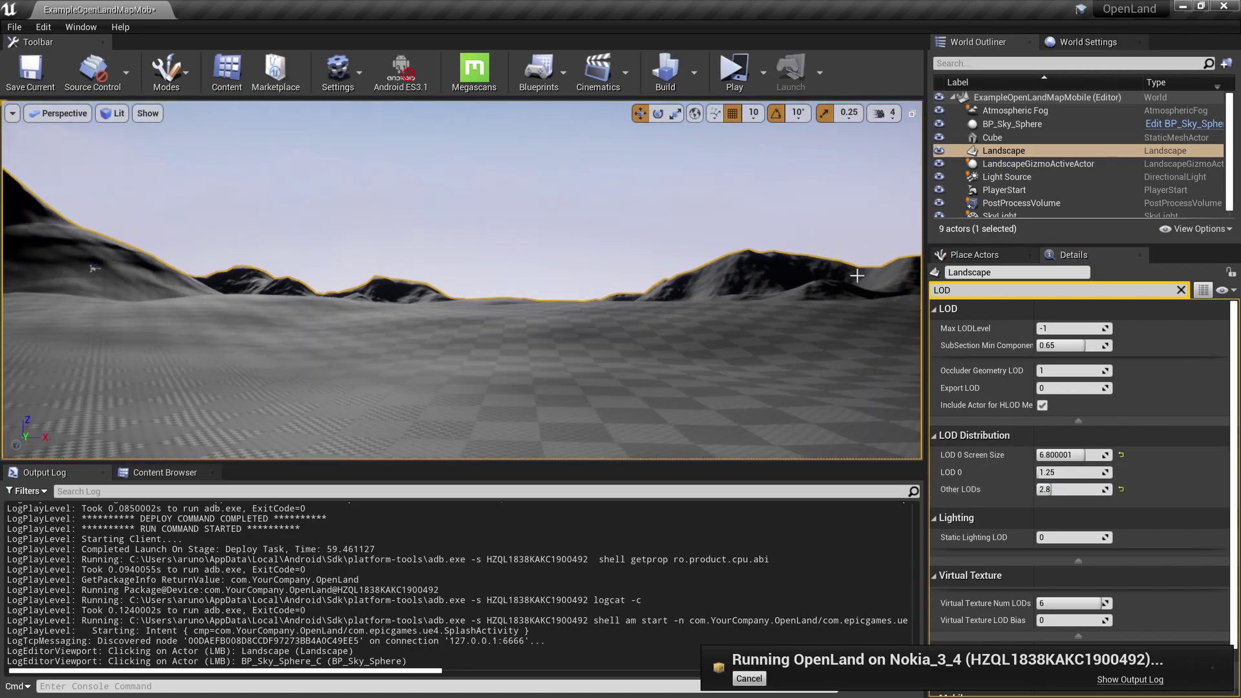
right_click_drag(900, 261, 771, 260)
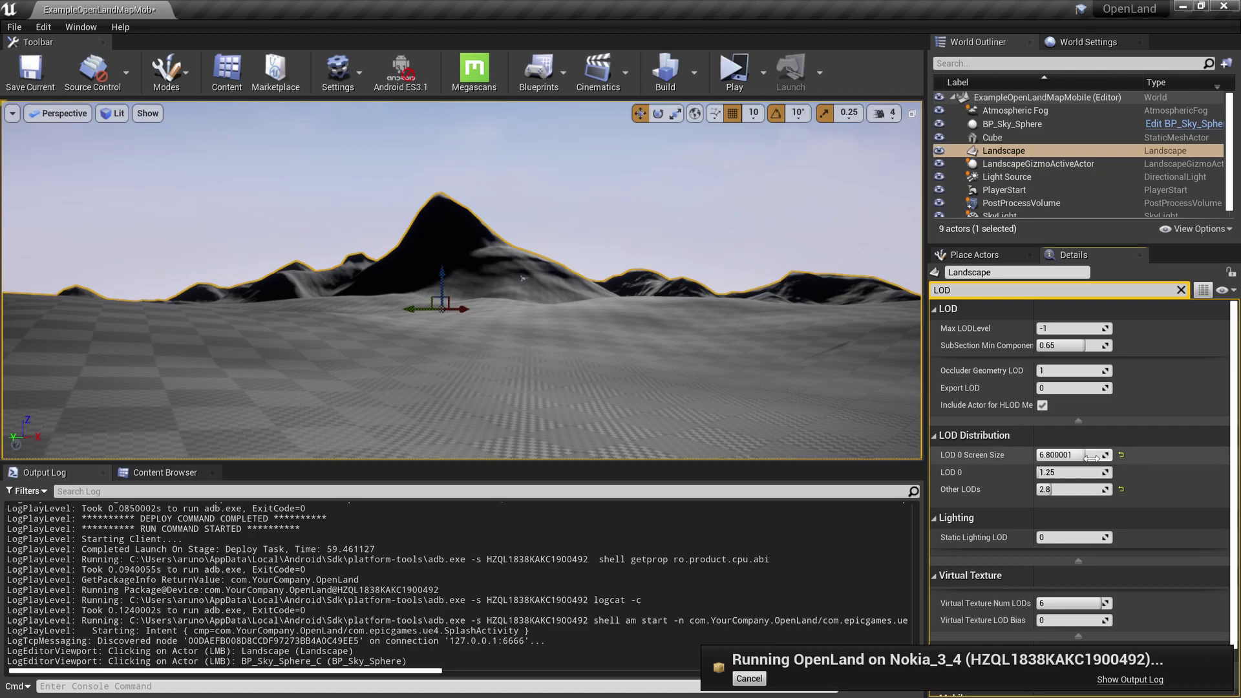
Lower the landscape's LOD 0 Screen Size further and inspect the mountains from different directions
left_click_drag(1093, 458, 1067, 458)
left_click(707, 253)
right_click_drag(733, 364, 963, 356)
right_click_drag(531, 383, 499, 364)
left_click_drag(488, 336, 487, 336)
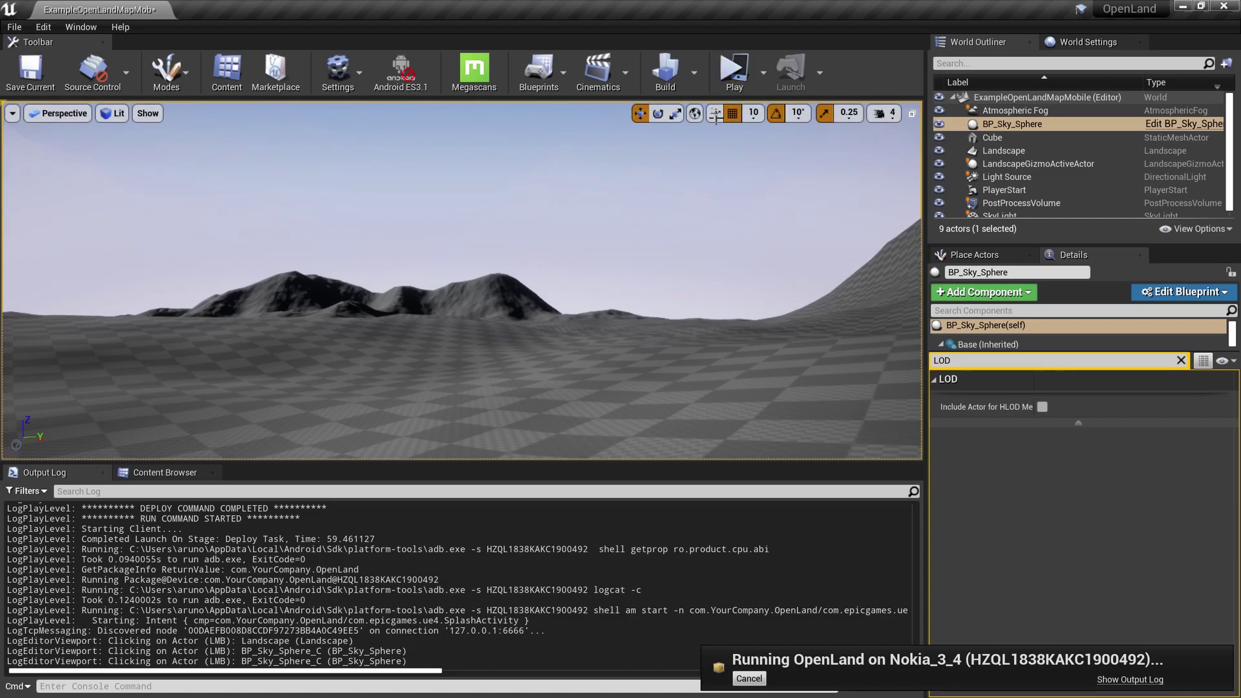
Save the level and test it in Mobile Preview ES3.1, turning the camera and moving around before ending the preview
left_click(730, 77)
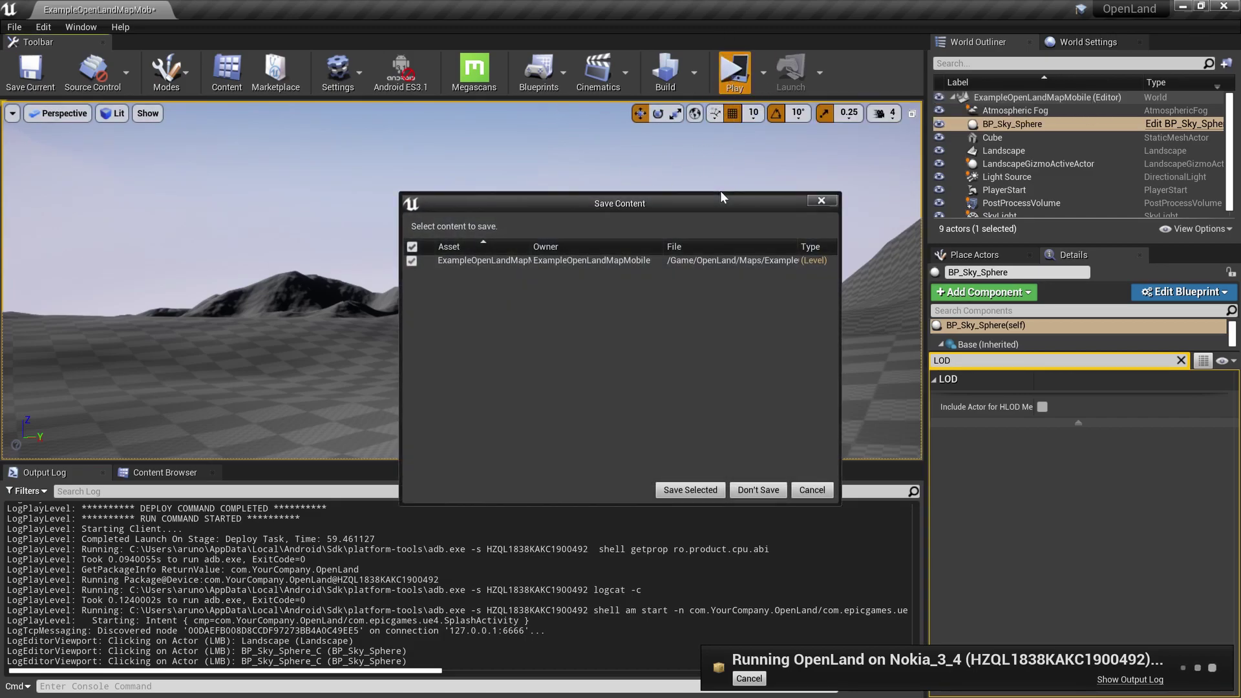
left_click(687, 490)
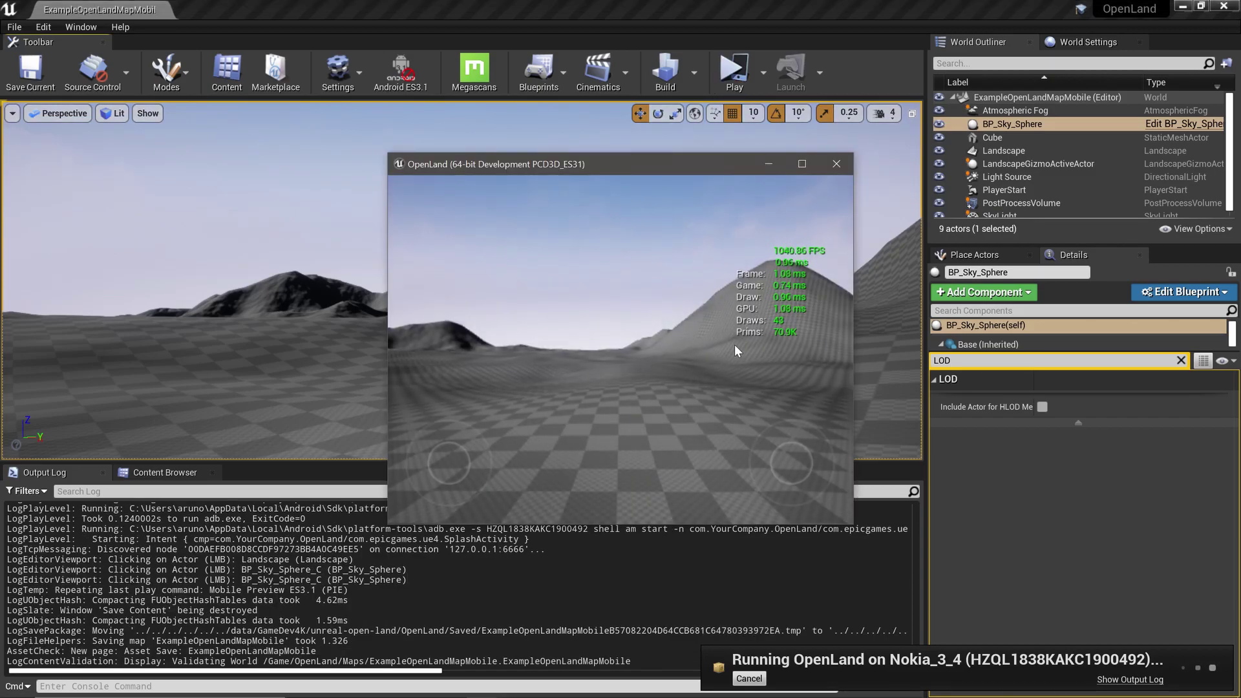
left_click_drag(793, 467, 762, 455)
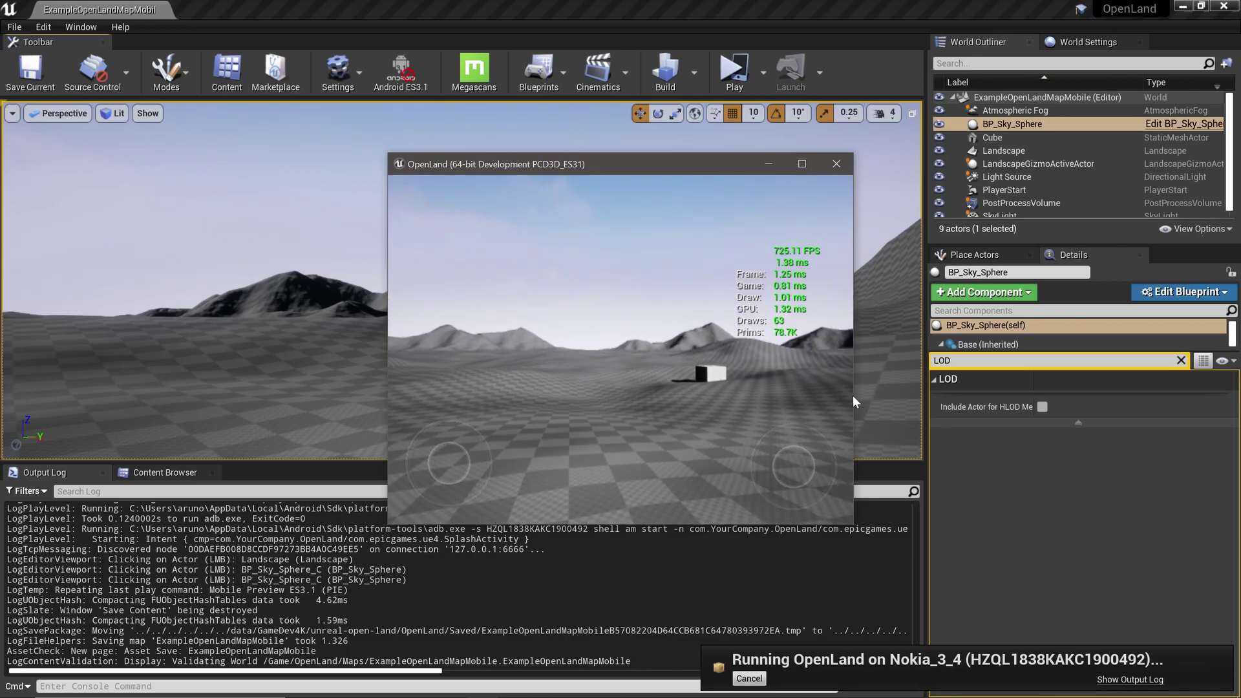
left_click_drag(446, 456, 415, 452)
key("Escape")
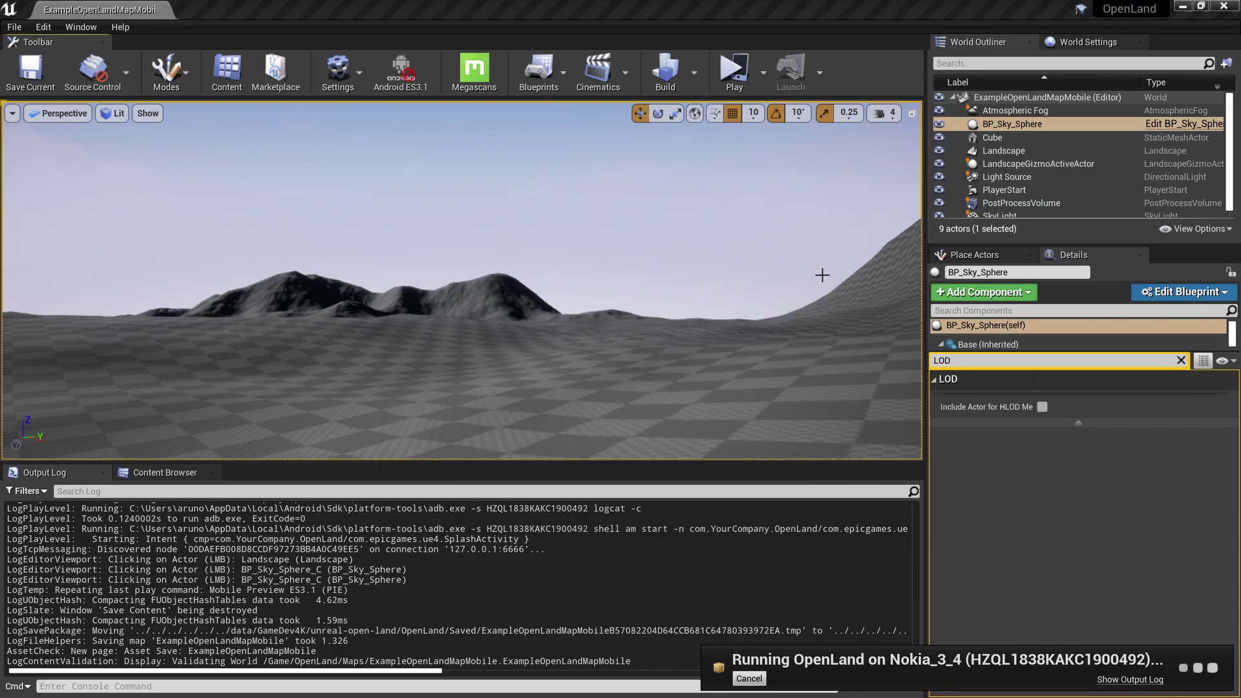
Cancel the OpenLand session running on the Nokia 3.4
left_click(750, 679)
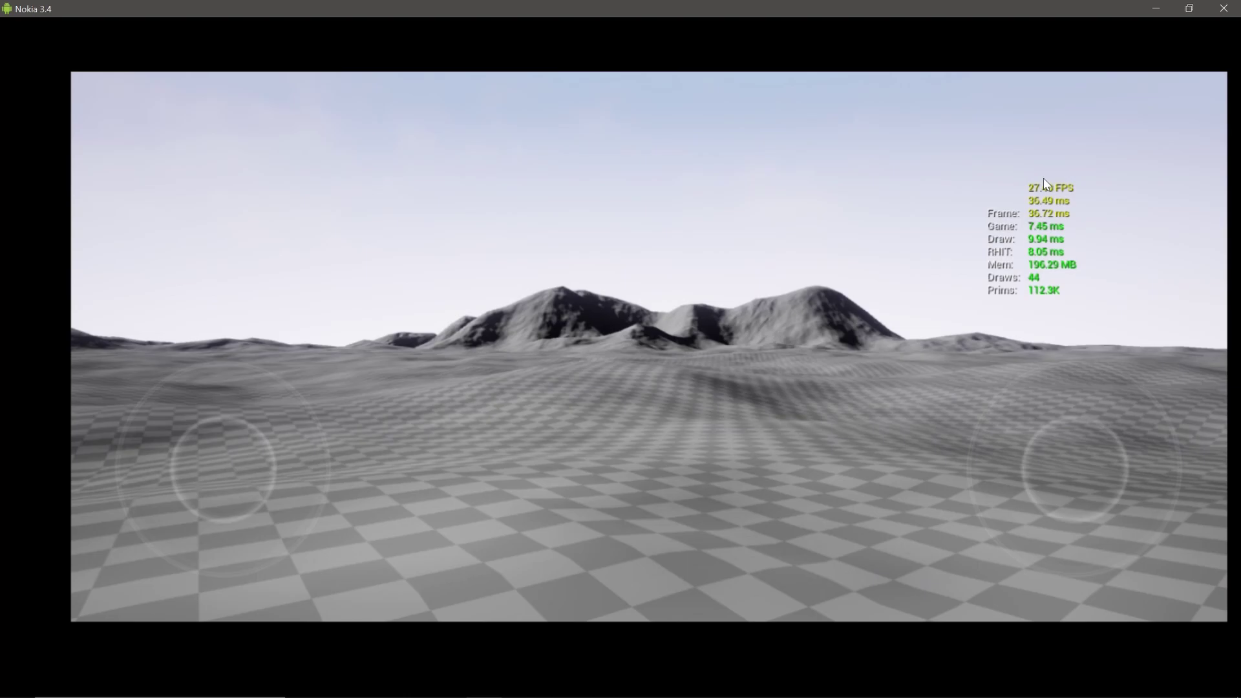
Move and turn the camera in the level running on the Nokia 3.4 to check its performance stats
left_click_drag(237, 432, 188, 435)
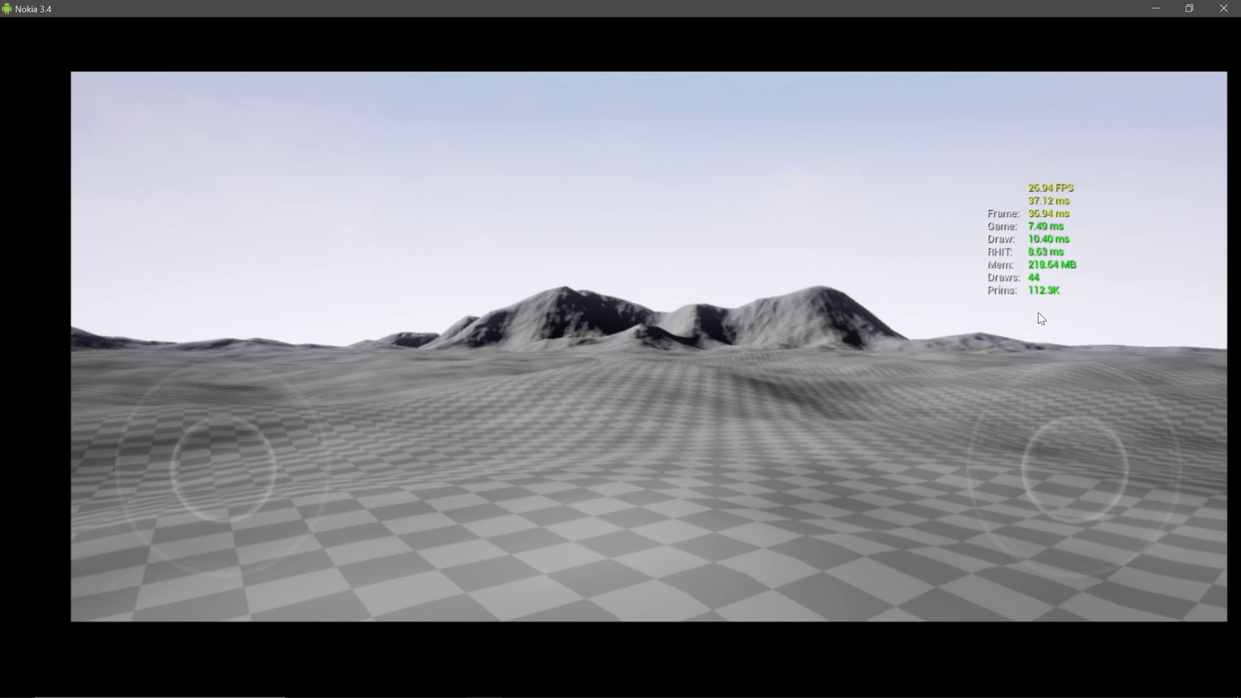
left_click_drag(933, 452, 1118, 449)
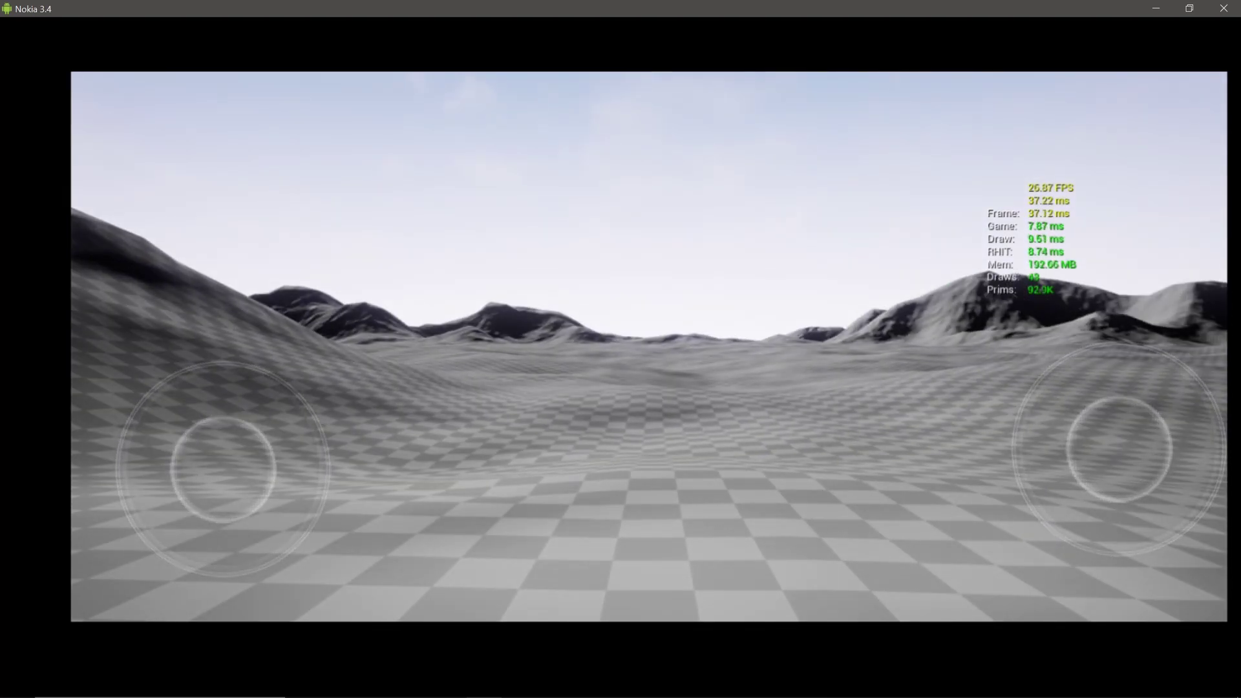
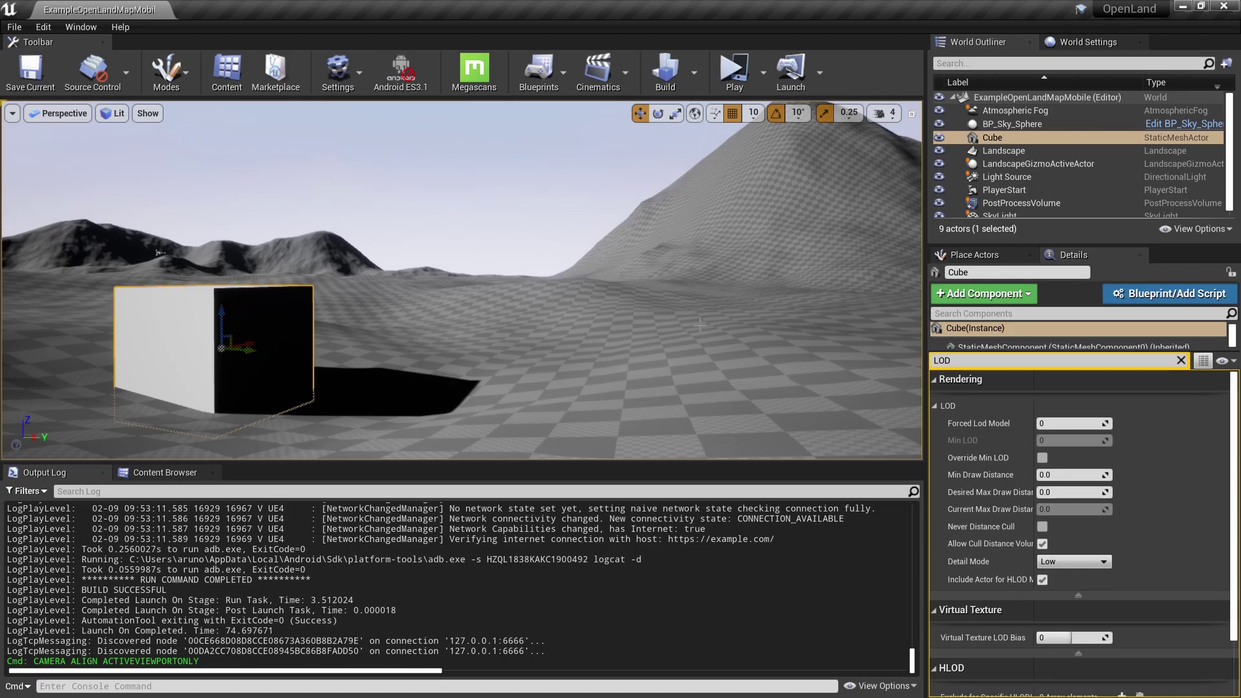
Filter the Light Source's details by "Casca" and set Num Dynamic Shadow Cascades to 1
scroll(1006, 206, "down", 1)
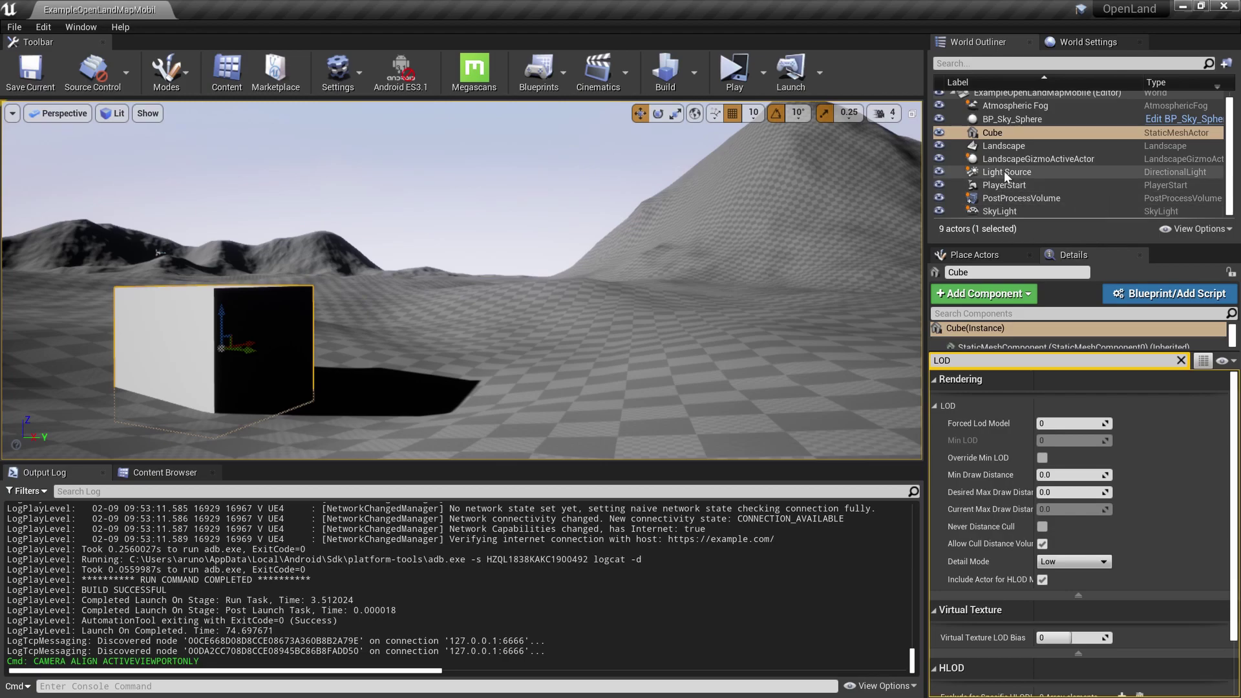
left_click(1005, 172)
left_click(1182, 361)
type("Cas")
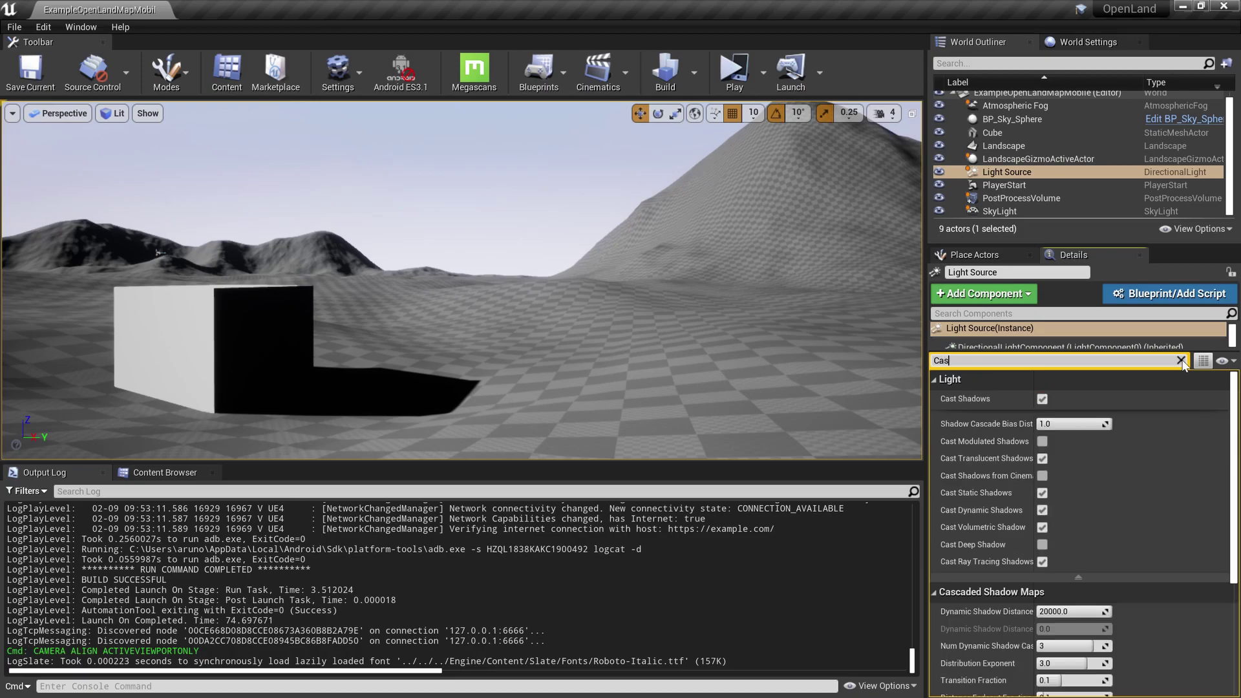
type("ca")
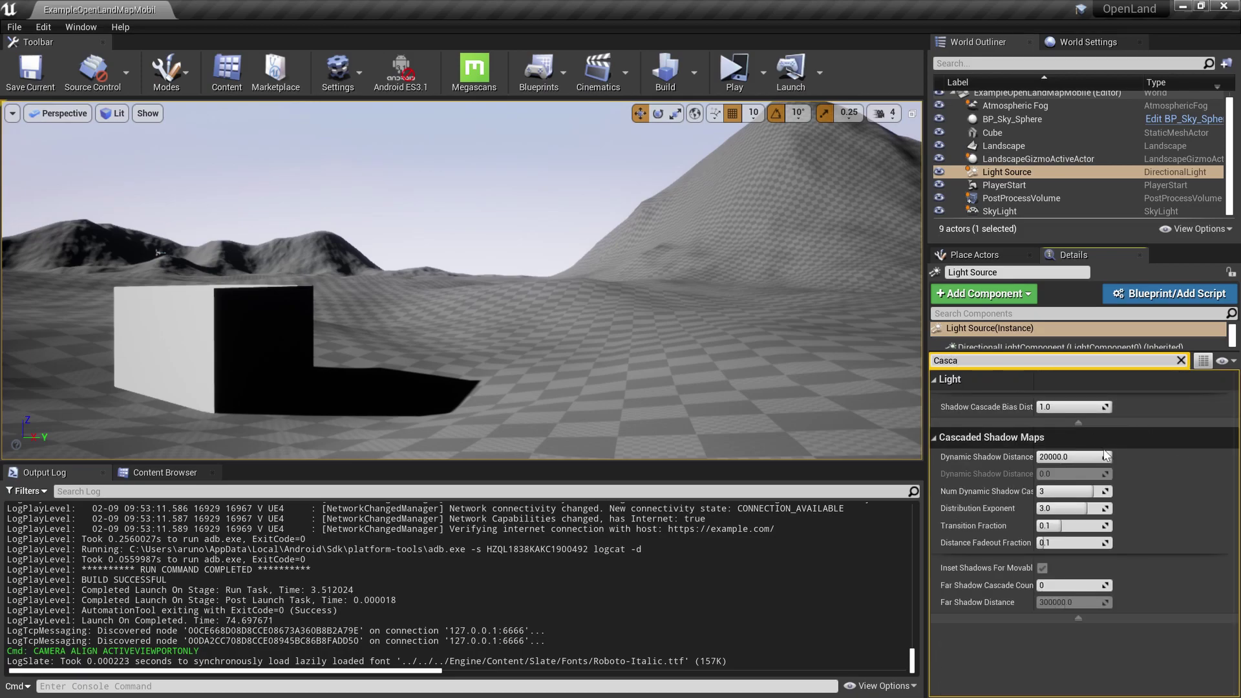
left_click_drag(1036, 386, 1111, 386)
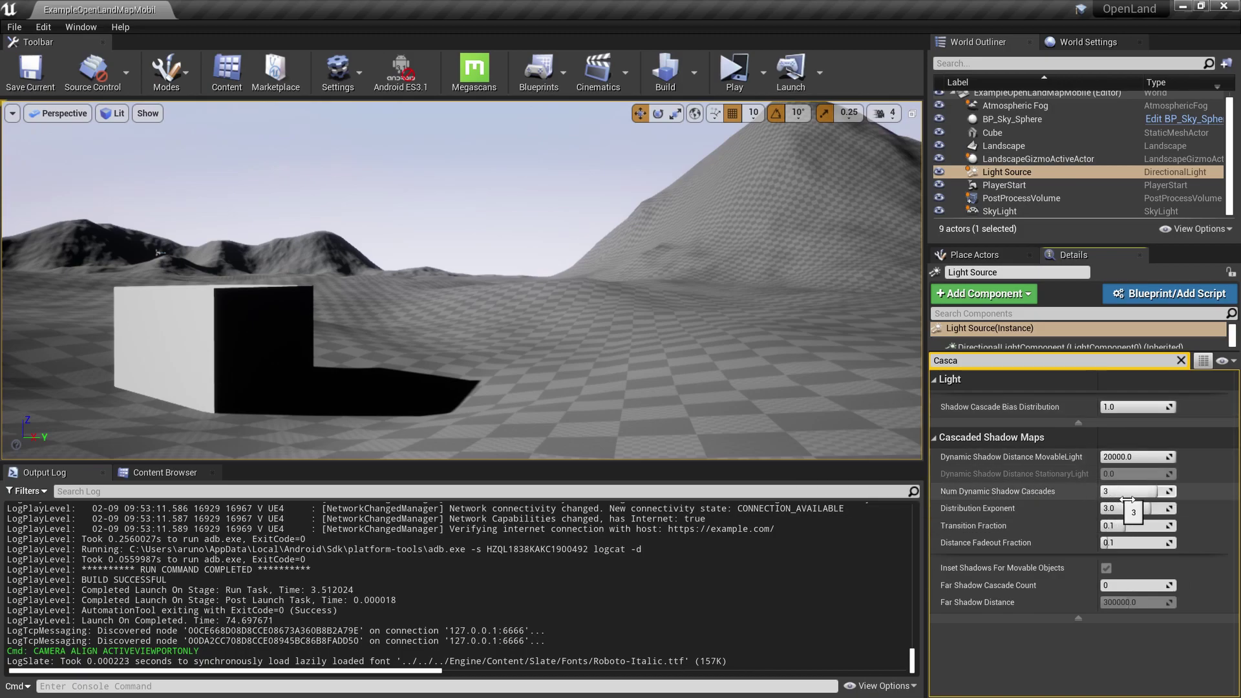
left_click_drag(1154, 496, 1102, 496)
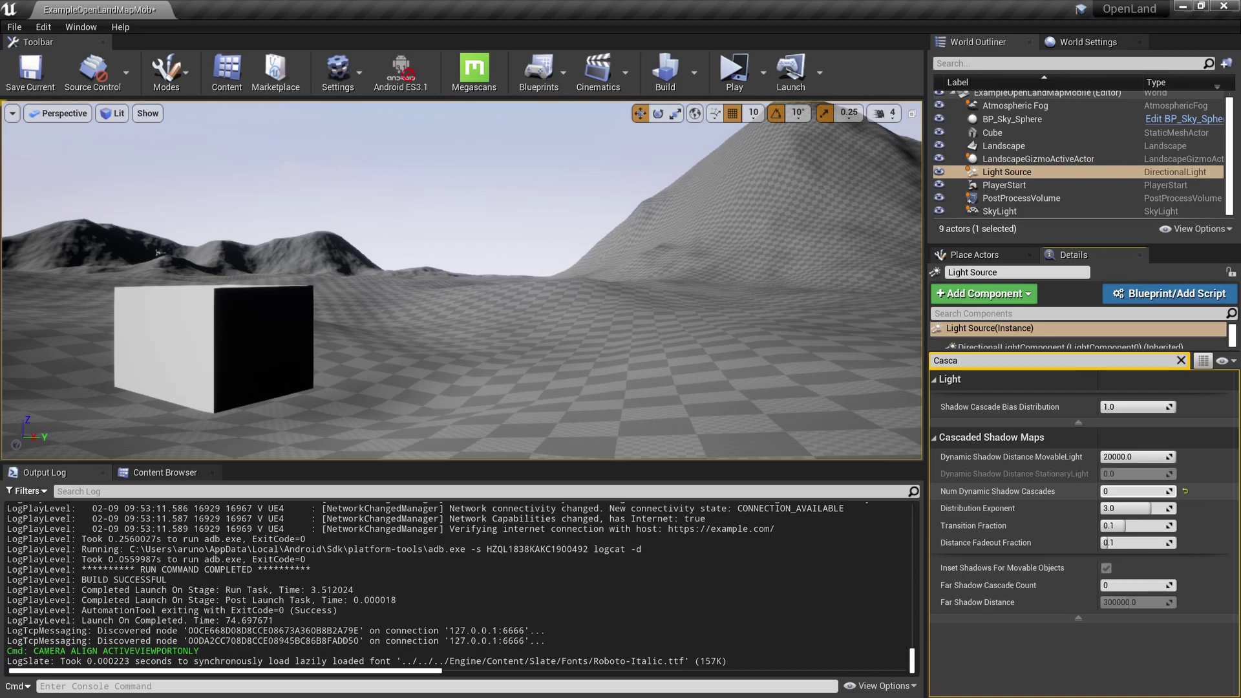
left_click_drag(1102, 494, 1119, 494)
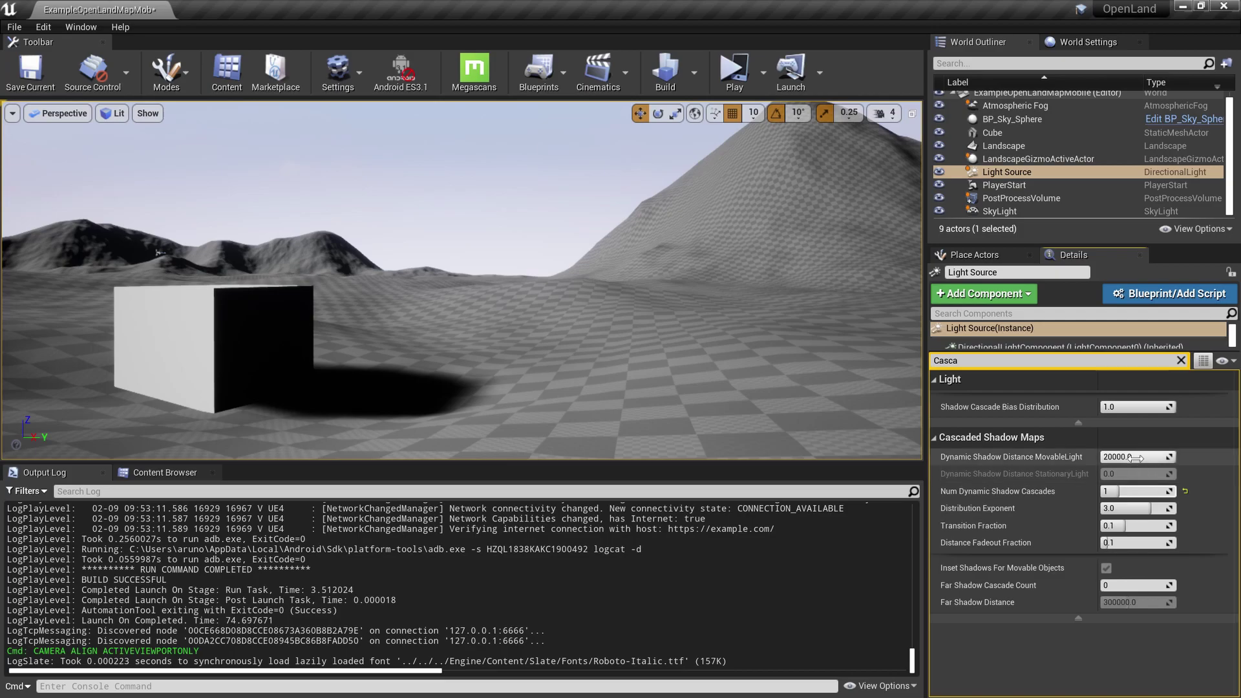
Set the Light Source's Dynamic Shadow Distance MovableLight to 2000
left_click_drag(1134, 457, 1106, 456)
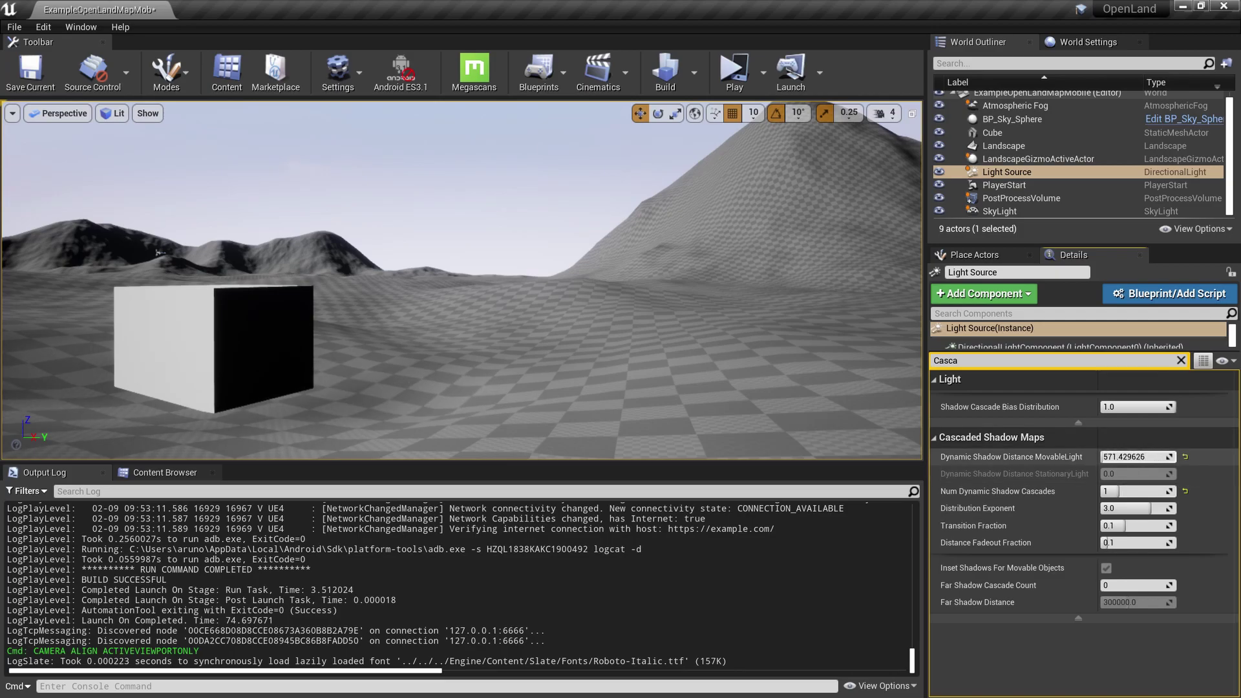
left_click_drag(1105, 456, 1105, 456)
left_click(1158, 457)
key("Return")
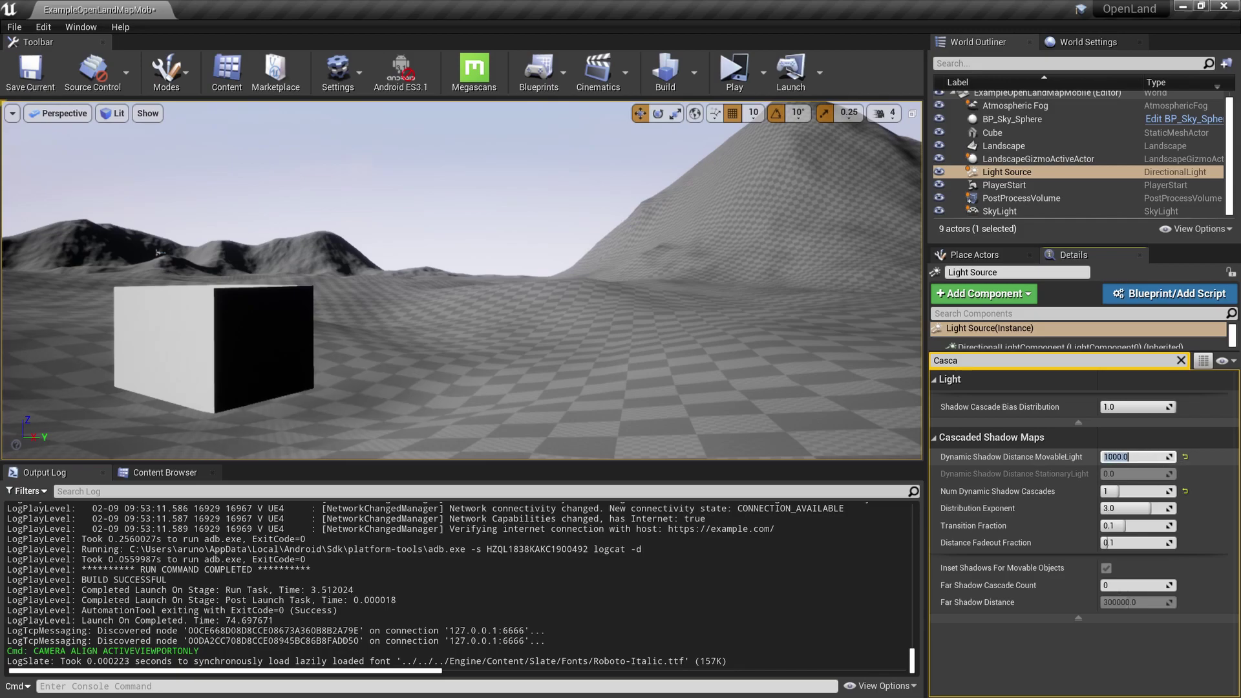
left_click(1154, 456)
type("2")
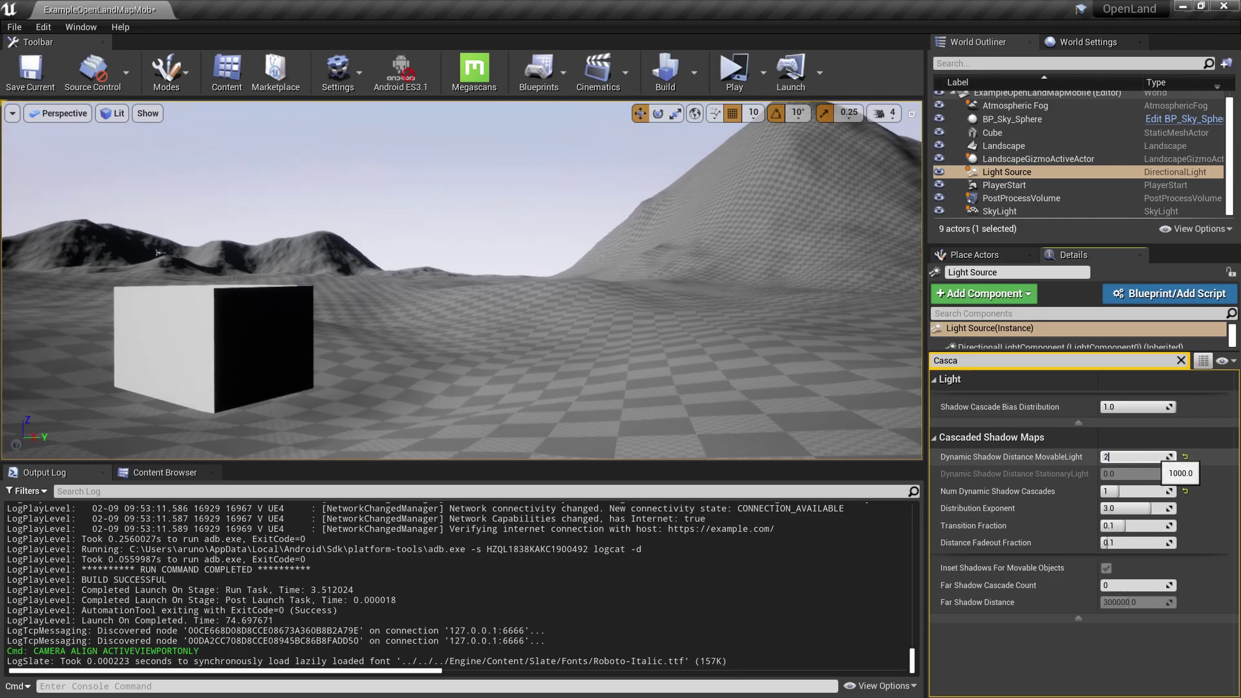
type("000")
key("Return")
Fly towards and away from the cube to examine how its dynamic shadow behaves with distance
key("w")
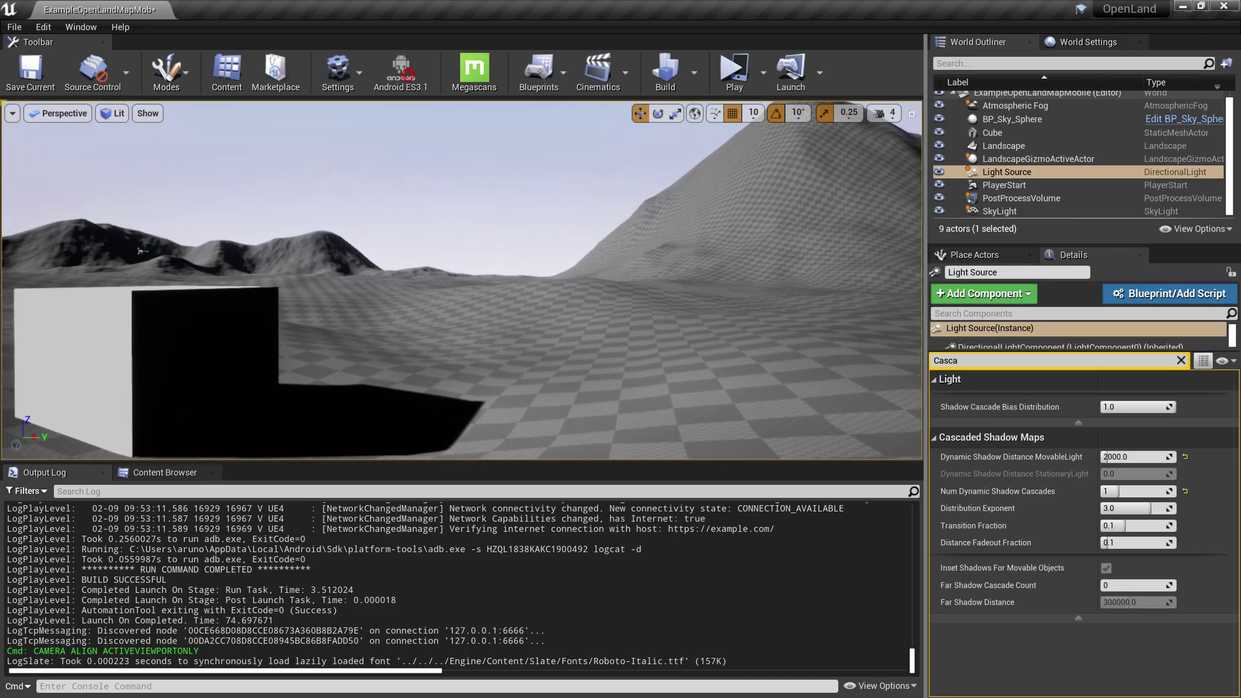
key("a")
key("d")
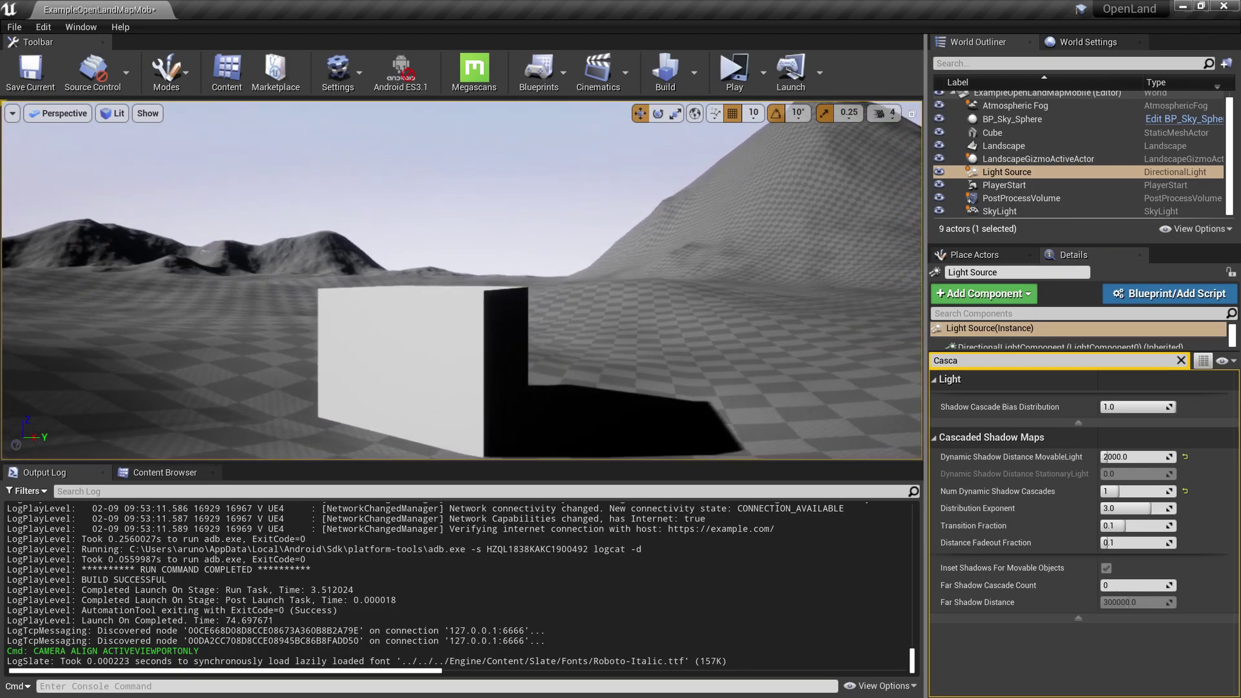
key("s")
key("w")
key("s")
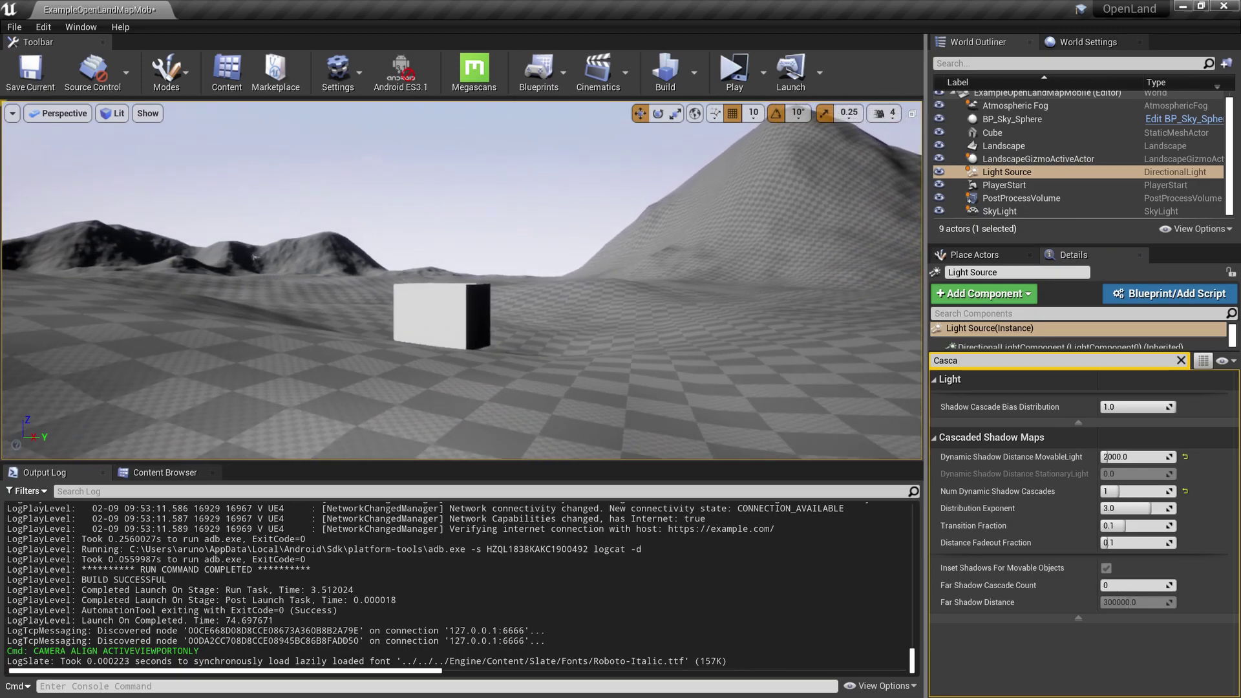
key("w")
key("w")
key("s")
key("w")
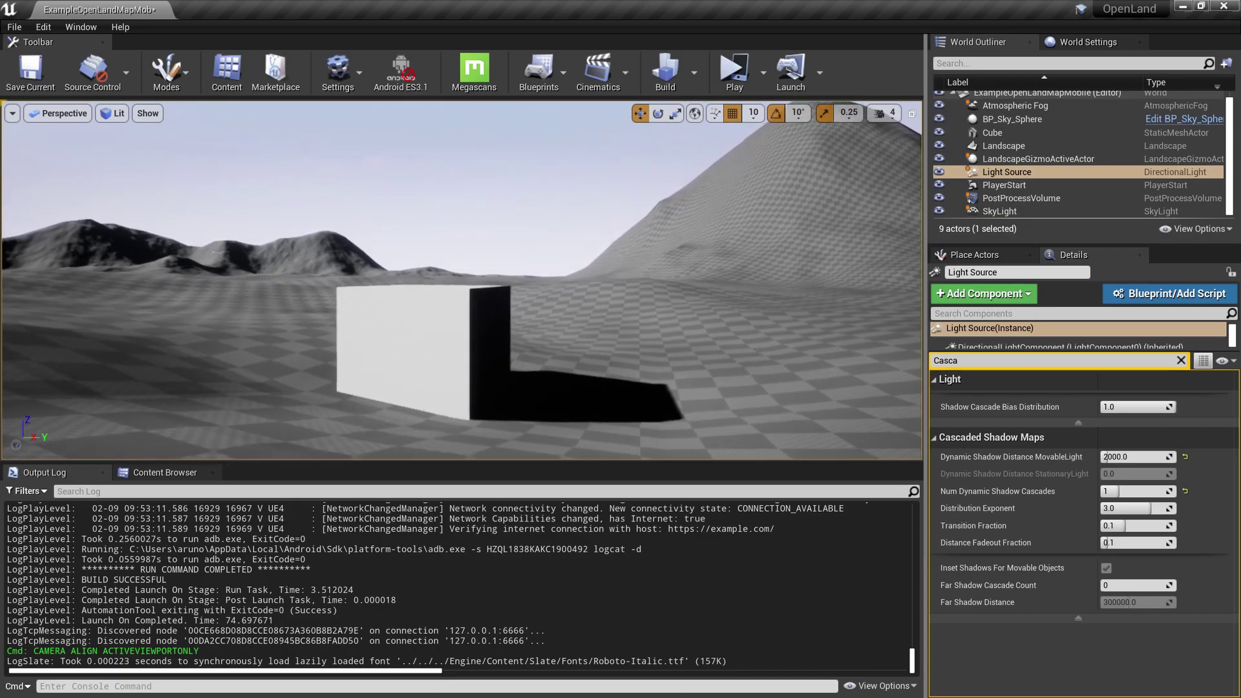
right_click_drag(784, 415, 771, 462)
key("d")
key("w")
key("s")
key("w")
key("s")
key("s")
key("w")
key("s")
right_click_drag(651, 411, 653, 408)
key("q")
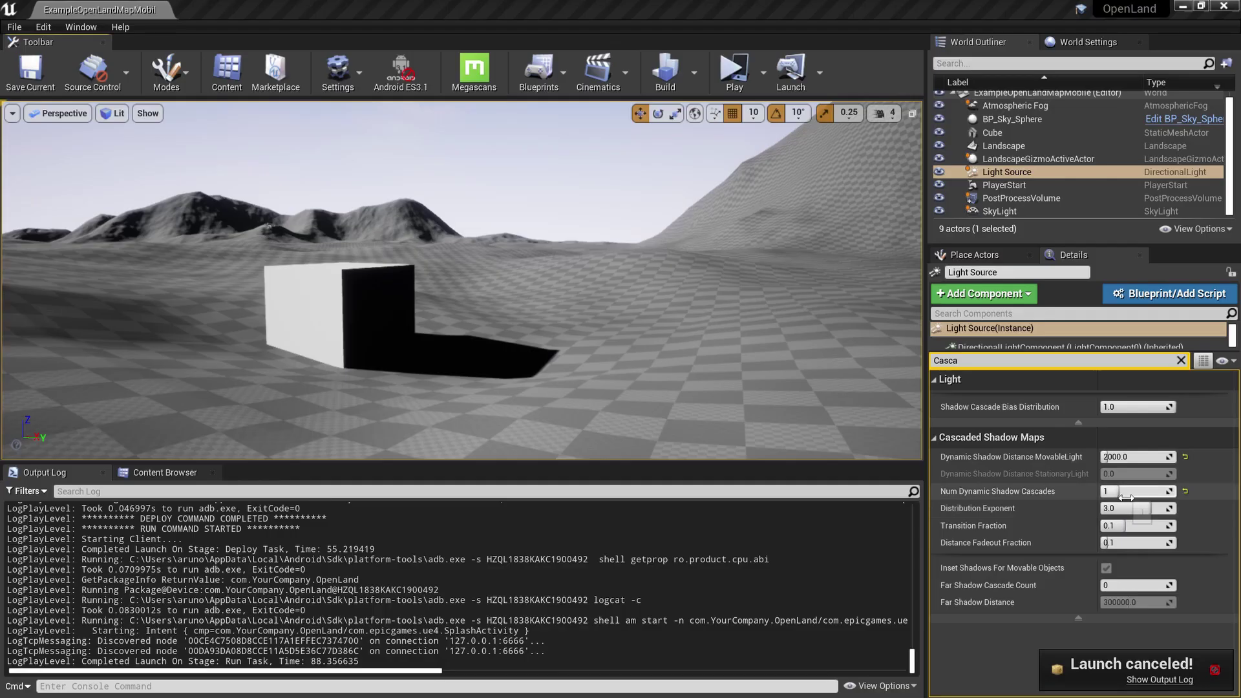
Switch Num Dynamic Shadow Cascades to 0 and back to 1 to compare the cube's shadow
left_click_drag(1129, 497, 1112, 497)
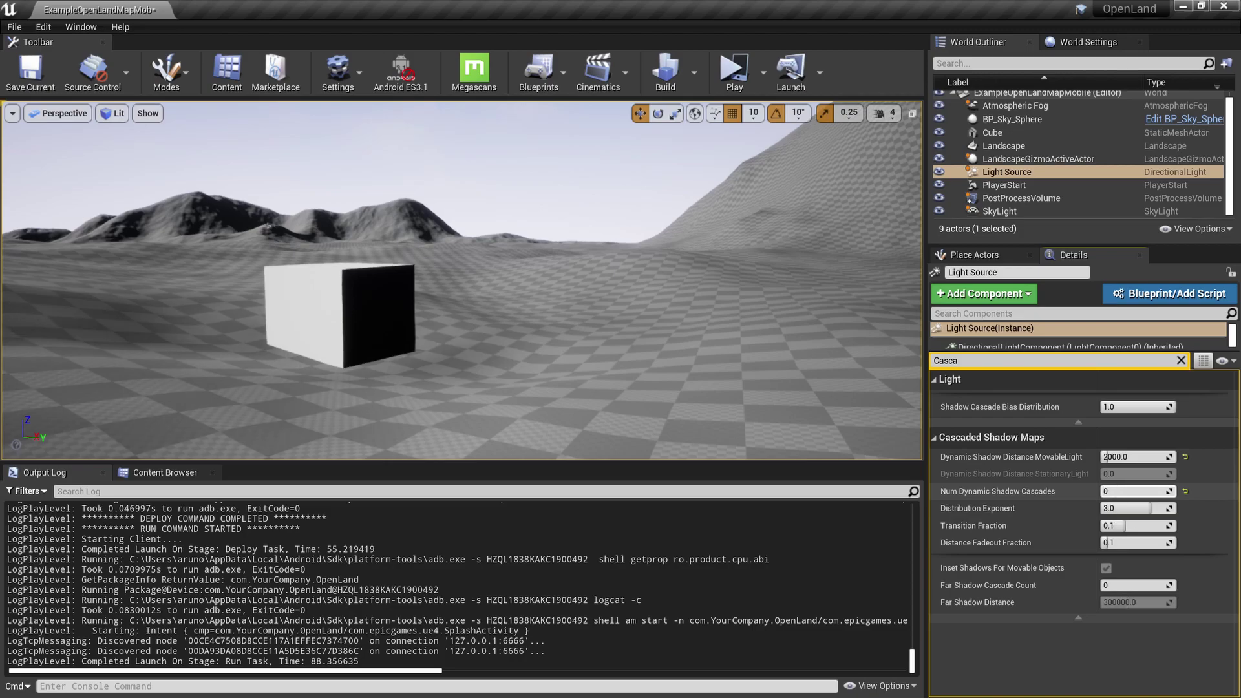
left_click_drag(1105, 491, 1118, 492)
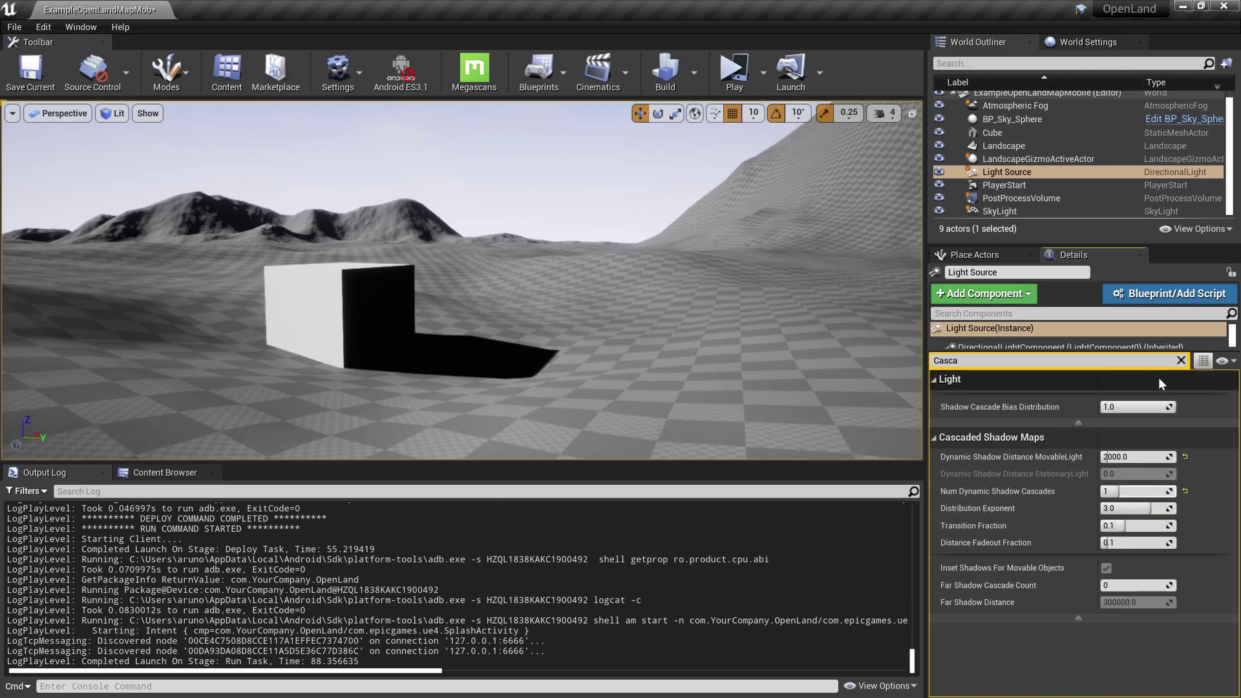
Clear the details filter and set the Light Source's mobility to Static
left_click(1181, 360)
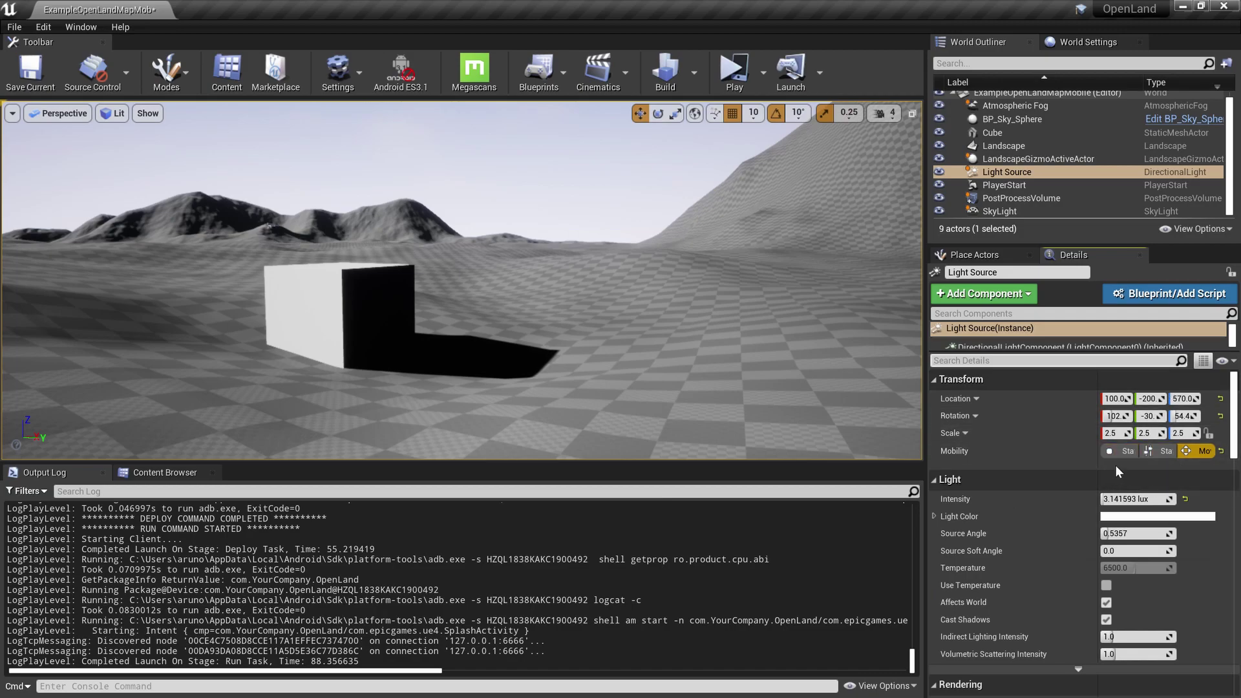
left_click(1012, 172)
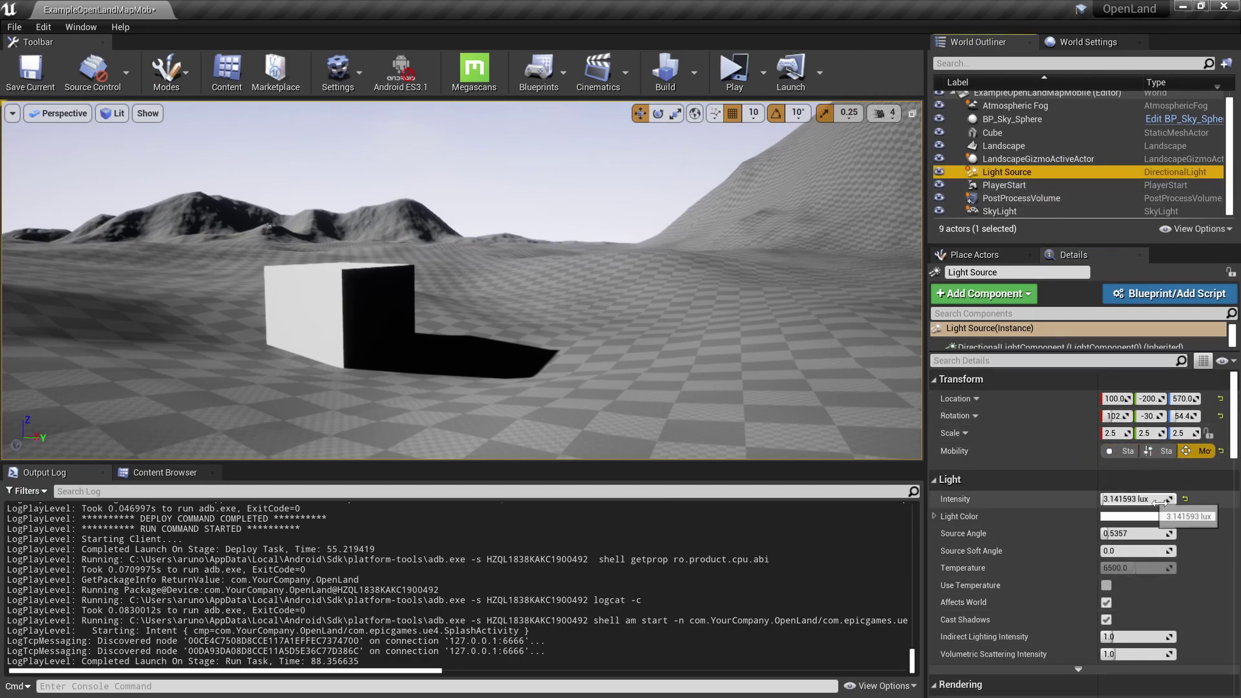
left_click(1123, 455)
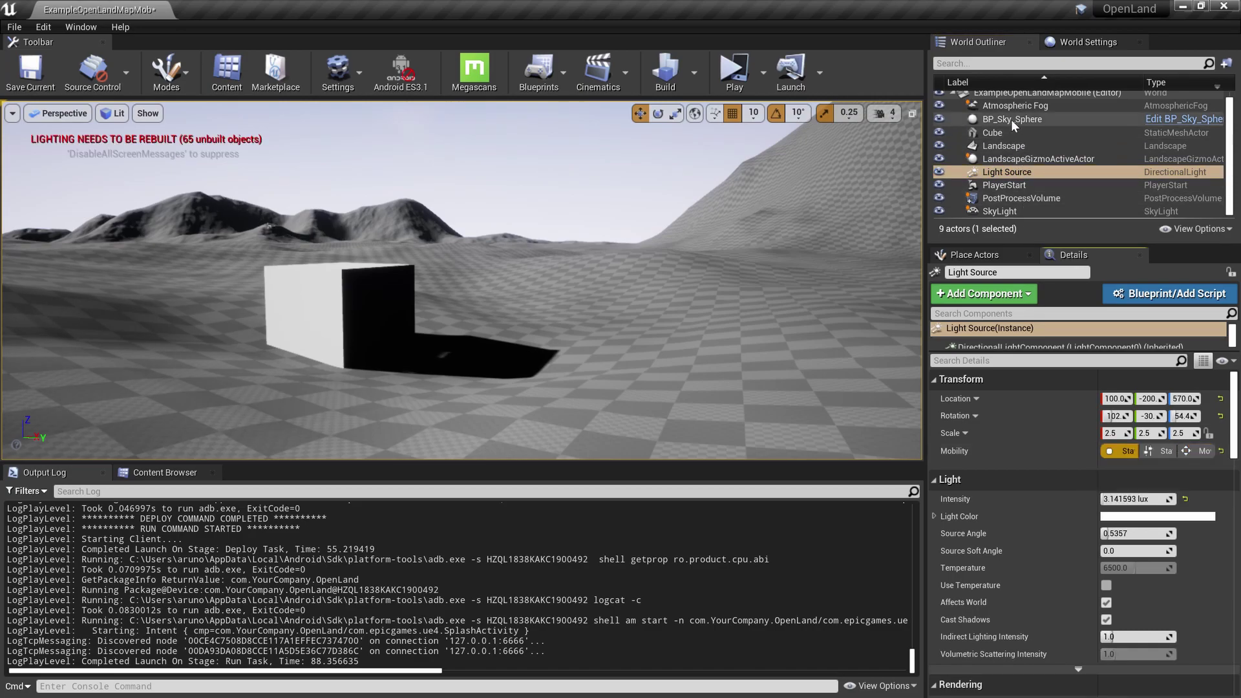
Set the SkyLight's mobility to Static and its Source Type to SLS Specified Cubemap
left_click(1004, 211)
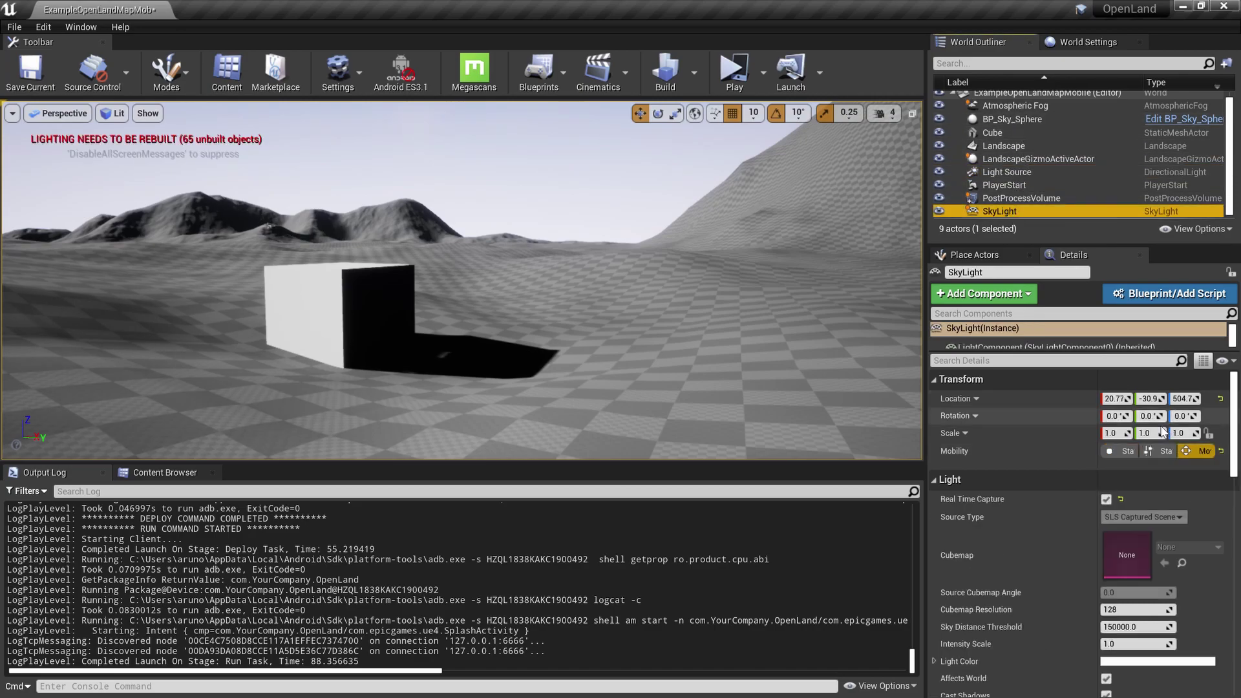
left_click(1125, 451)
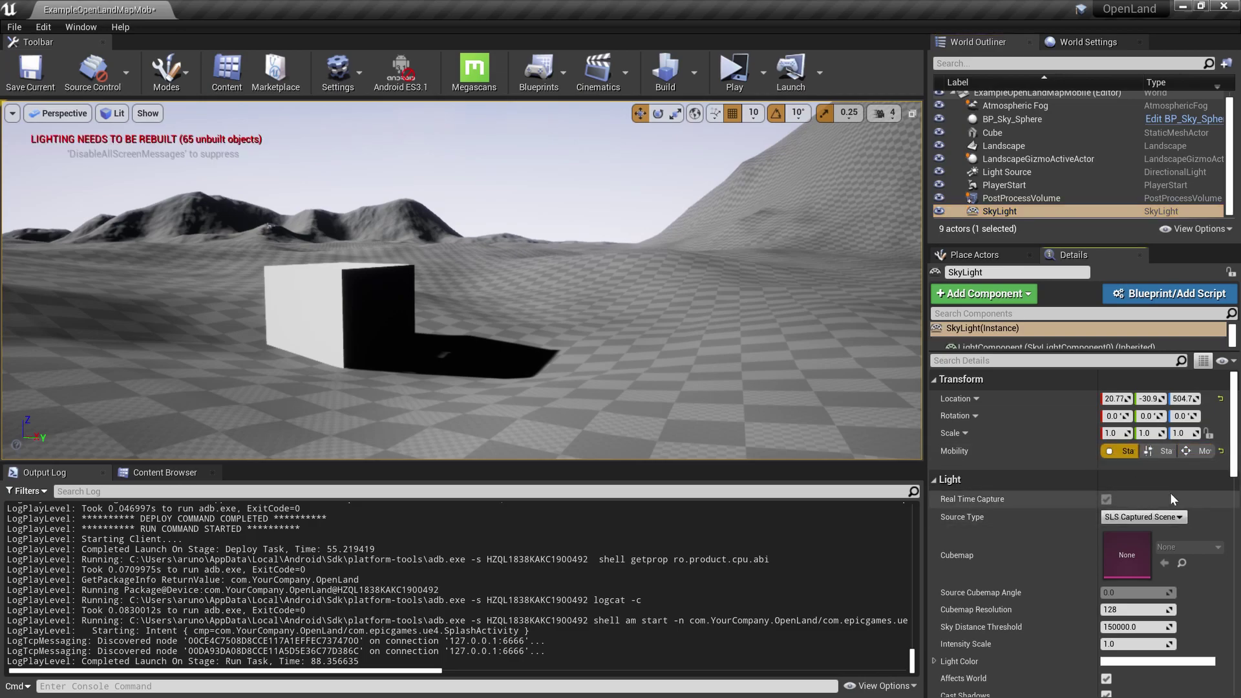
left_click(1186, 517)
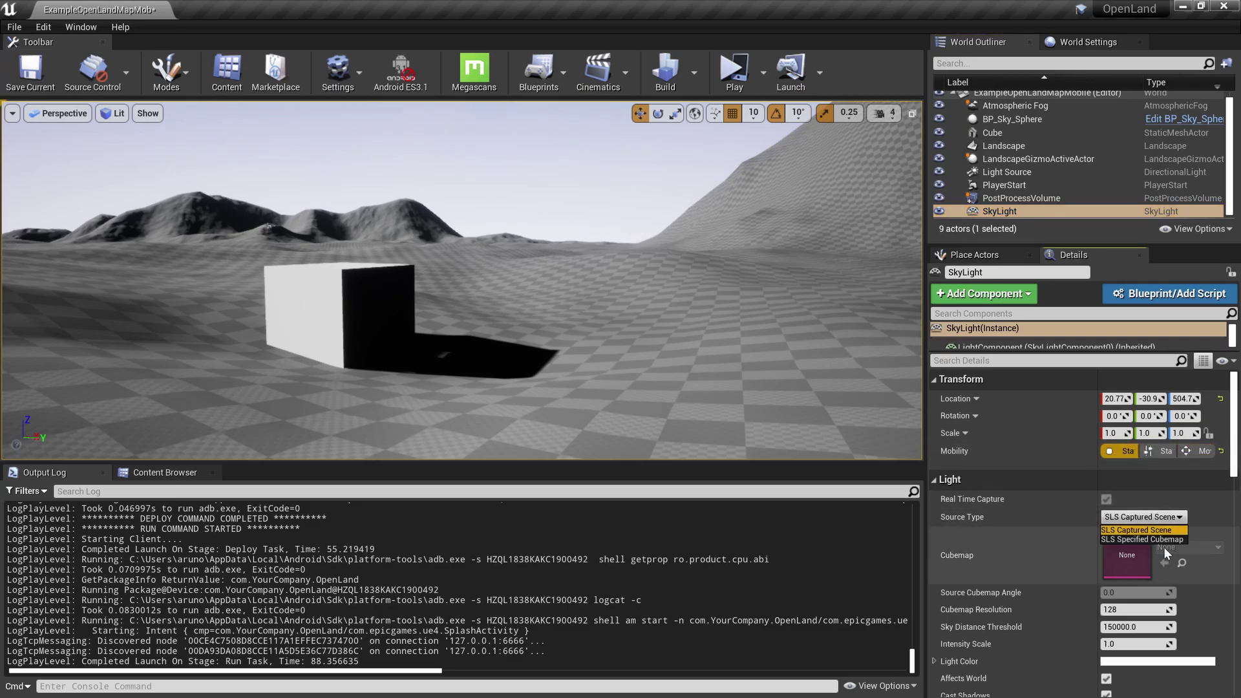
left_click(1165, 546)
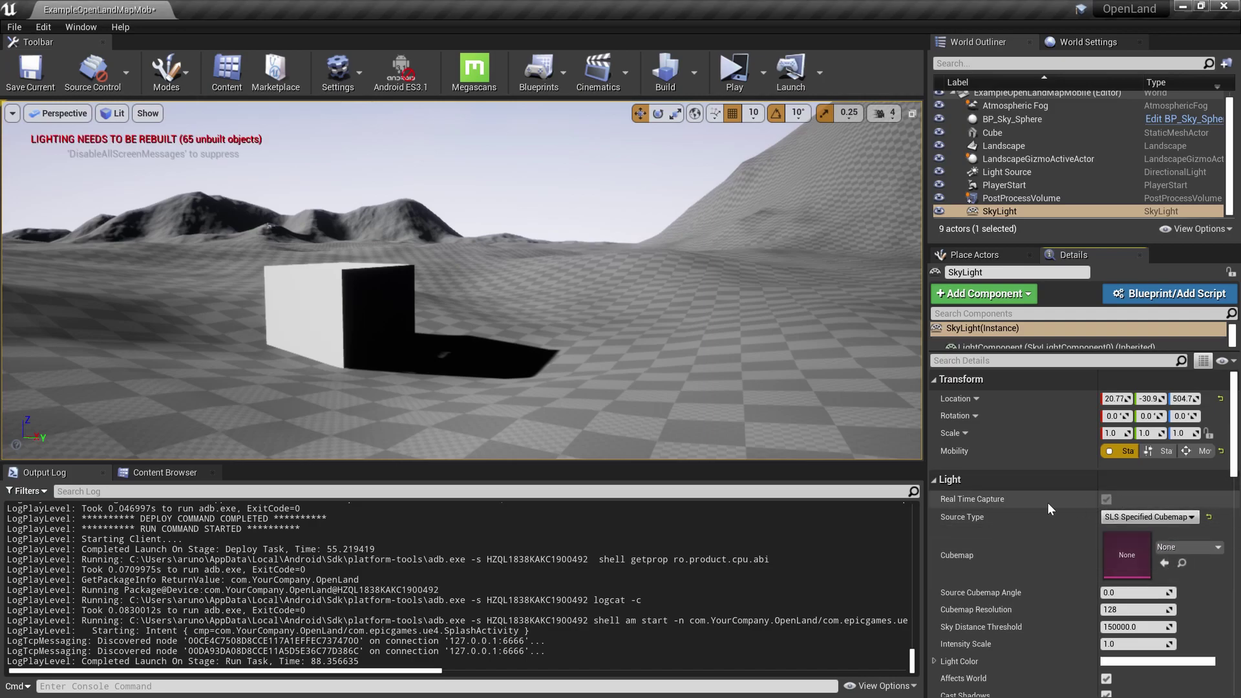
Build the level's lighting, close the Message Log and view the cube's baked shadow
left_click(694, 72)
left_click(736, 115)
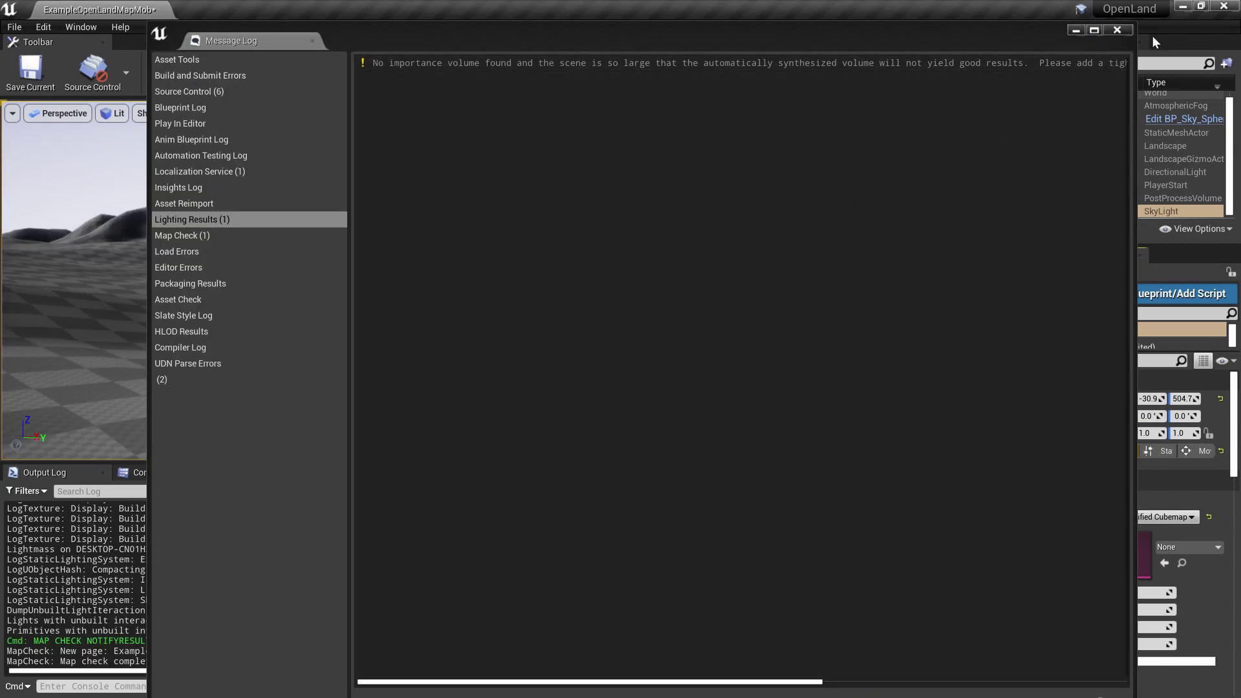
left_click(1124, 31)
right_click_drag(744, 304, 550, 341)
scroll(741, 309, "down", 3)
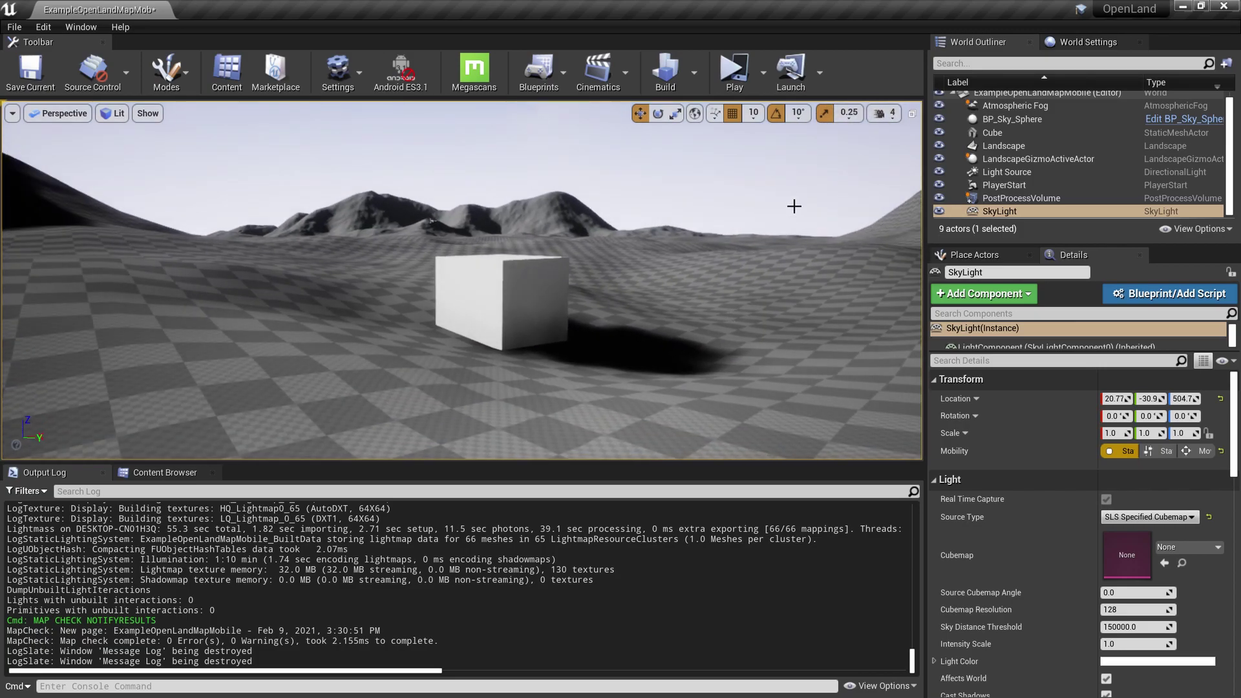
Launch the project on the Nokia 3.4, saving the level and its built lighting data
left_click(790, 71)
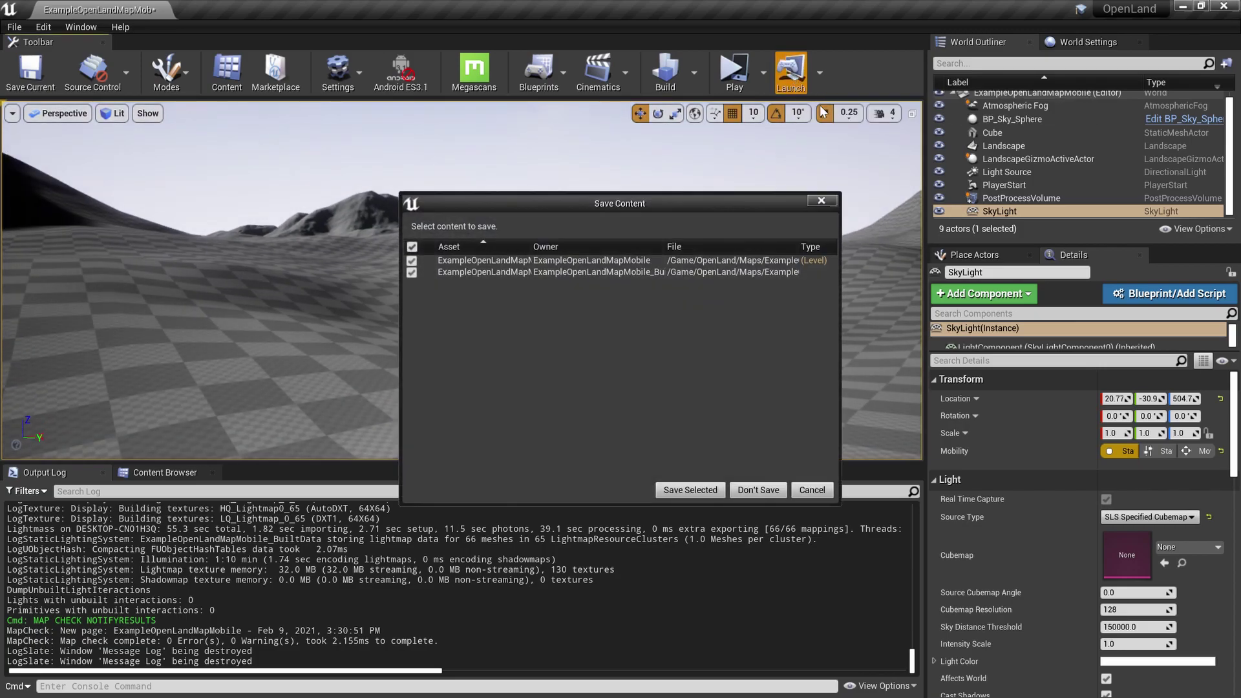
left_click(688, 491)
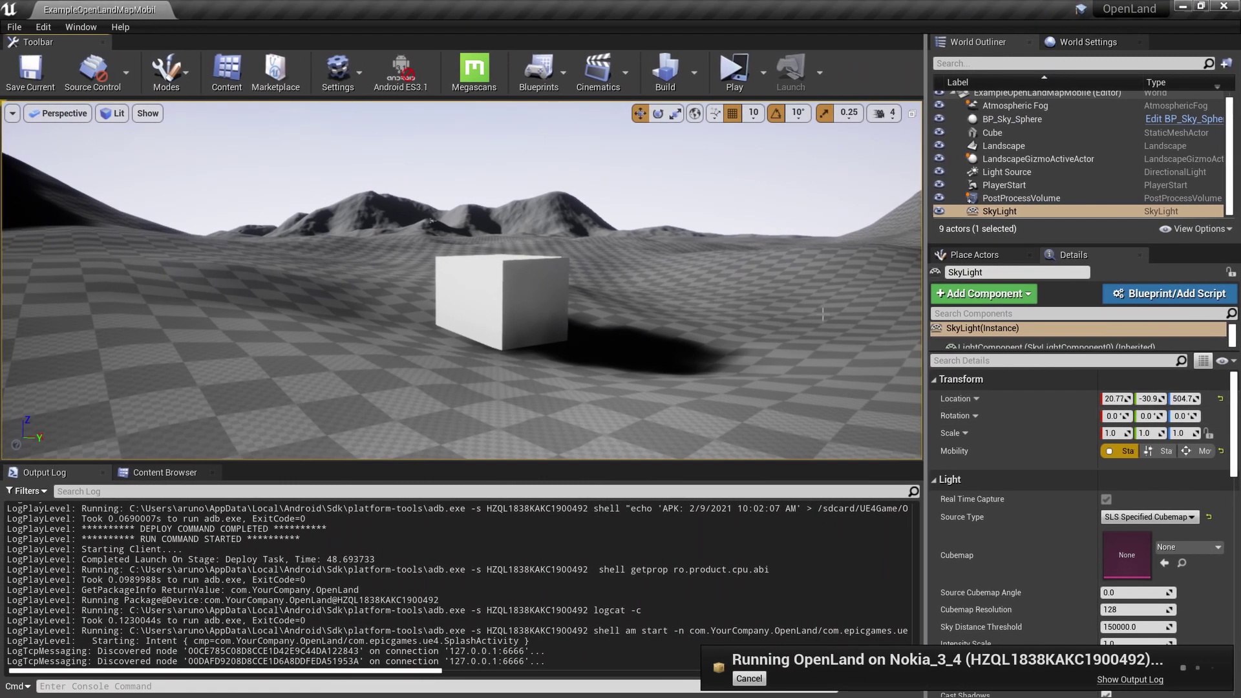
Look around the cube's baked shadow and the mountains, and select the Landscape to examine its details
right_click_drag(824, 318, 595, 291)
right_click_drag(872, 259, 171, 297)
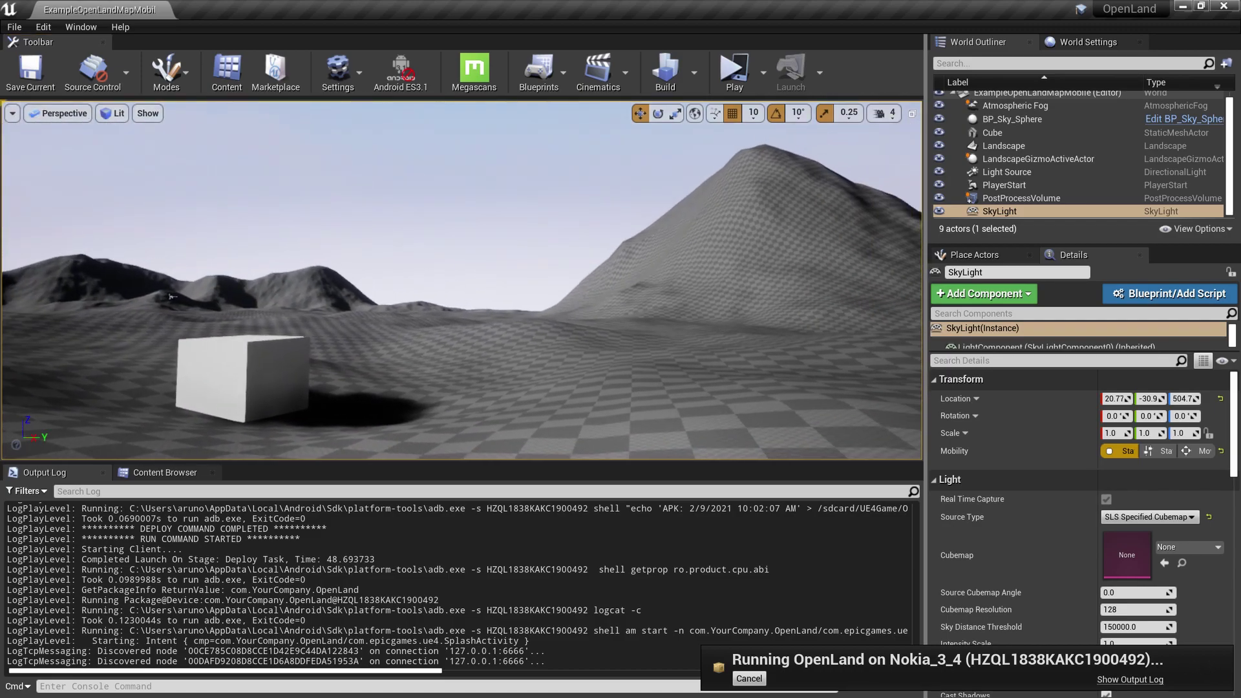
right_click_drag(462, 280, 829, 311)
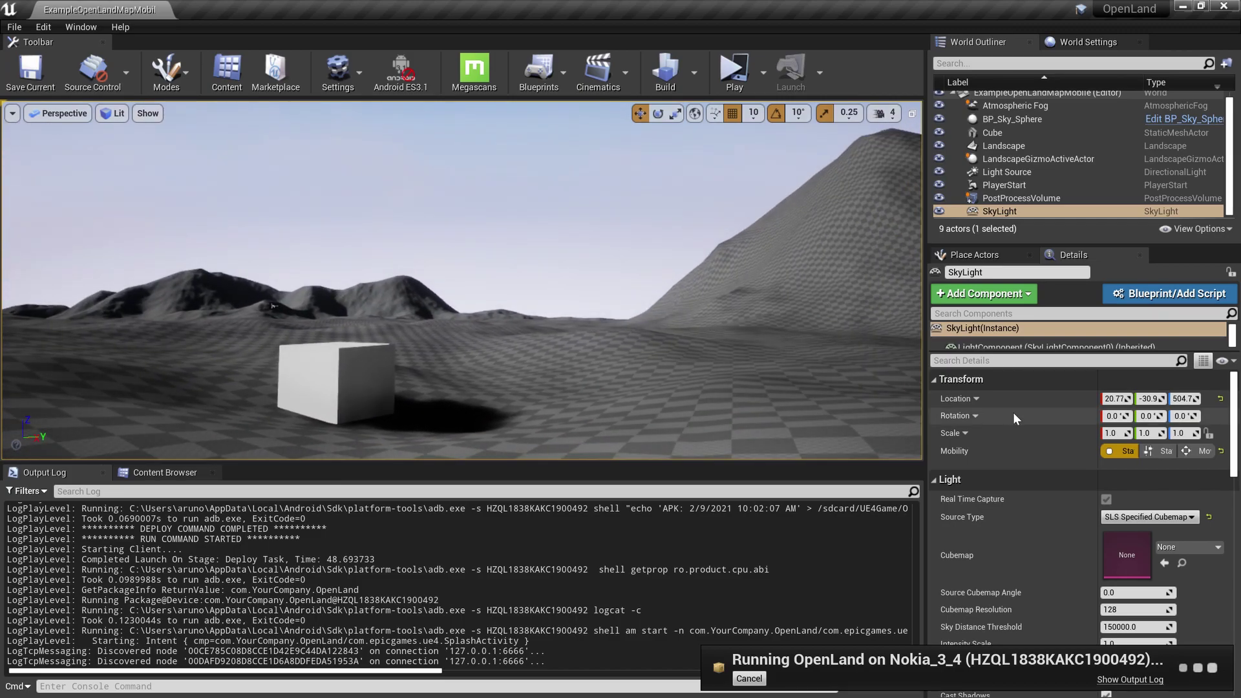
left_click(1008, 146)
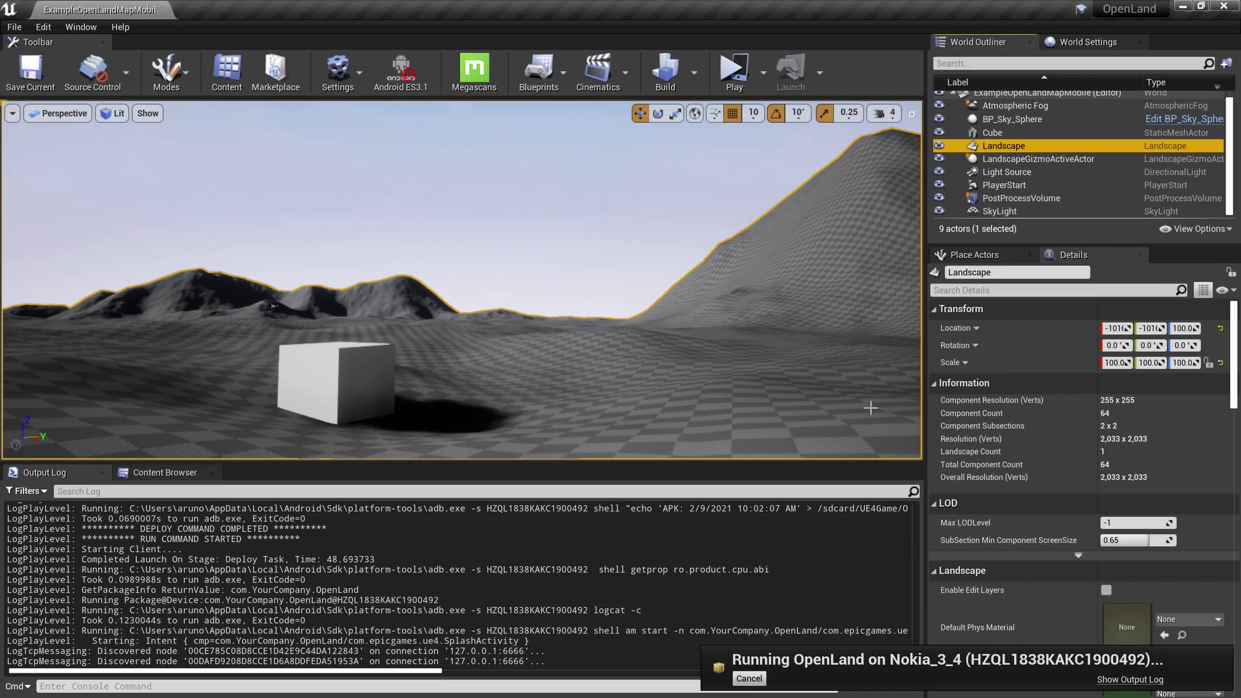
right_click_drag(870, 408, 844, 402)
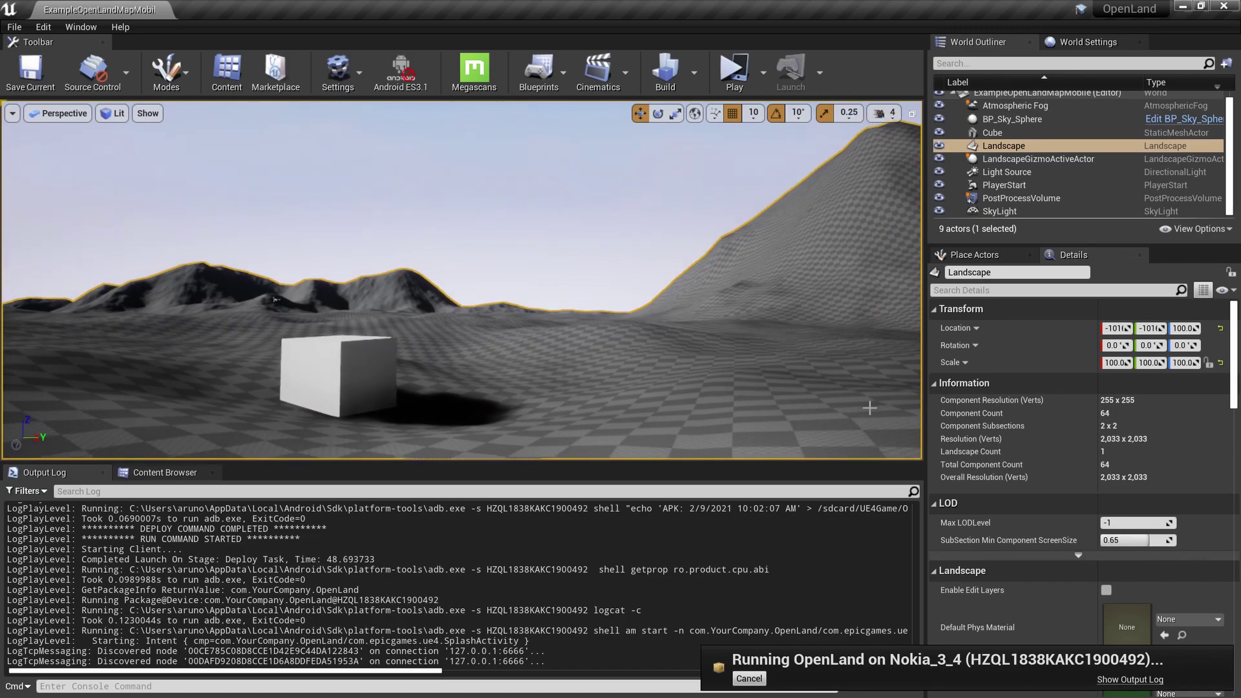
mouse_move(870, 408)
right_mouse_down()
mouse_move(840, 405)
mouse_move(891, 399)
right_mouse_up()
right_click_drag(228, 313, 219, 281)
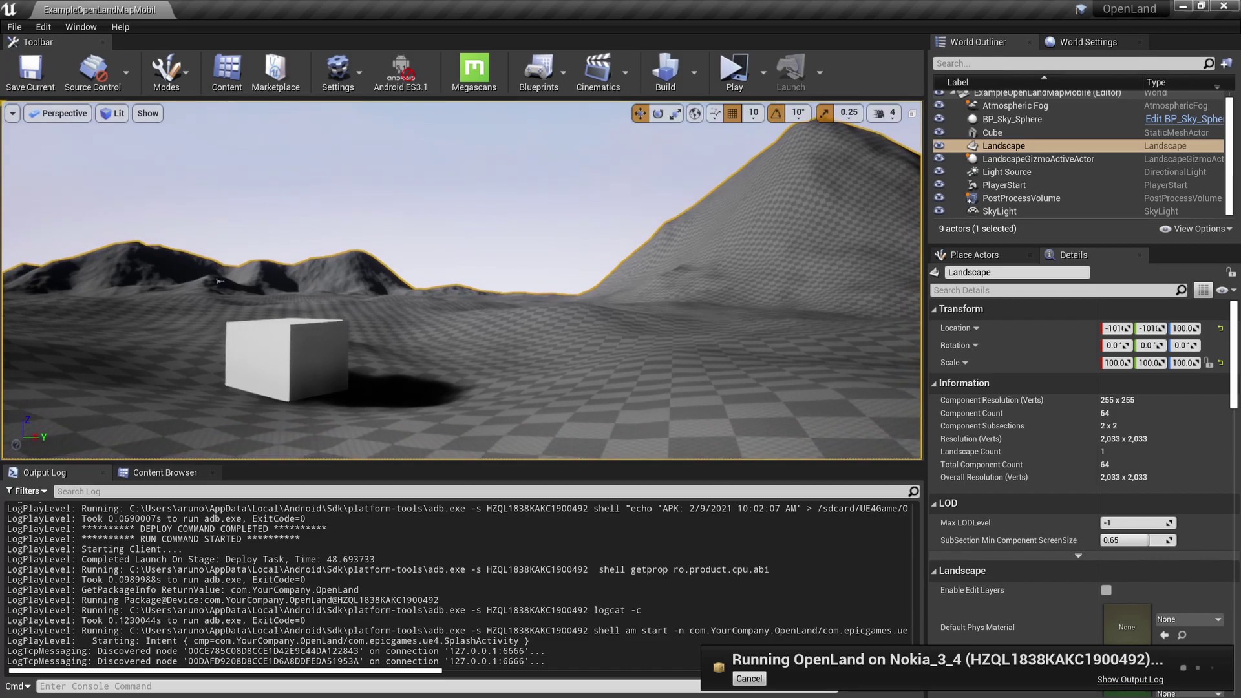